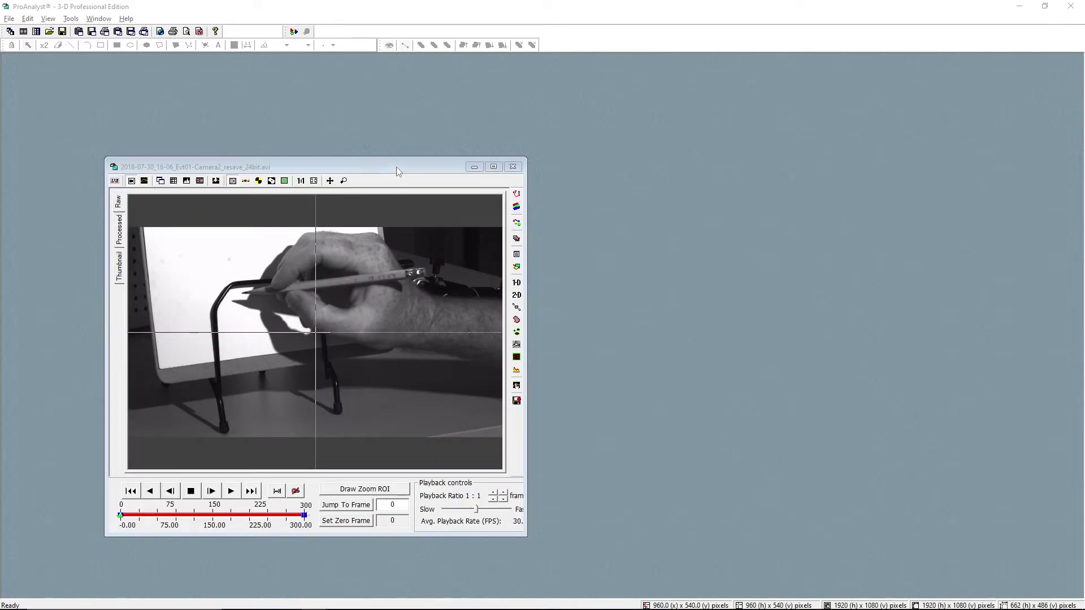
Maximize the Camera 2 pencil-drawing video window to fill the workspace.
double_click(394, 166)
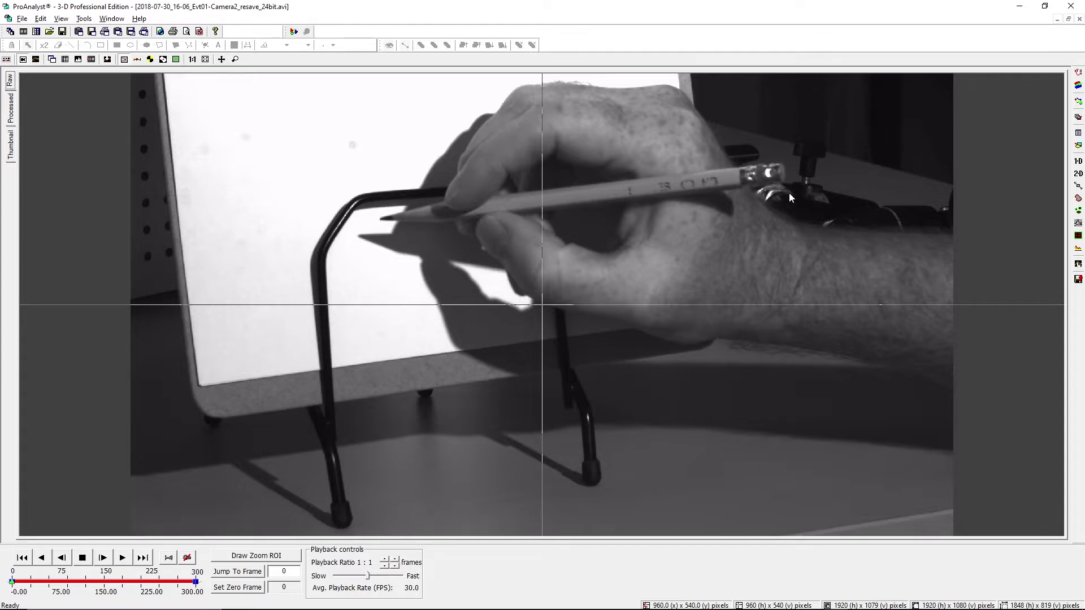
Raise the pencil video's contrast with the Image Processing Contrast slider.
click(1077, 85)
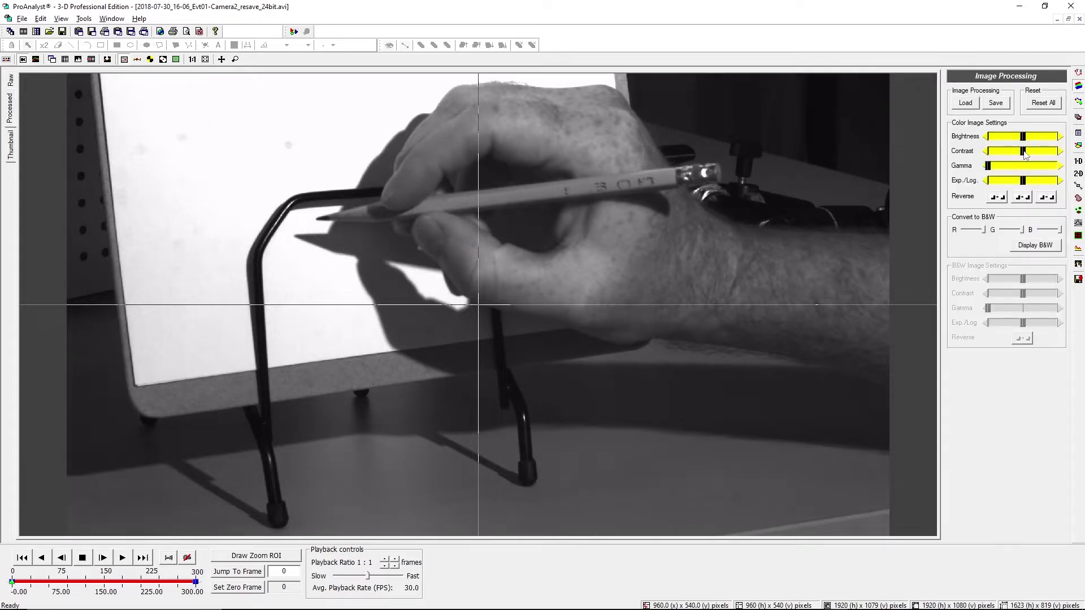
drag(1022, 151, 1028, 137)
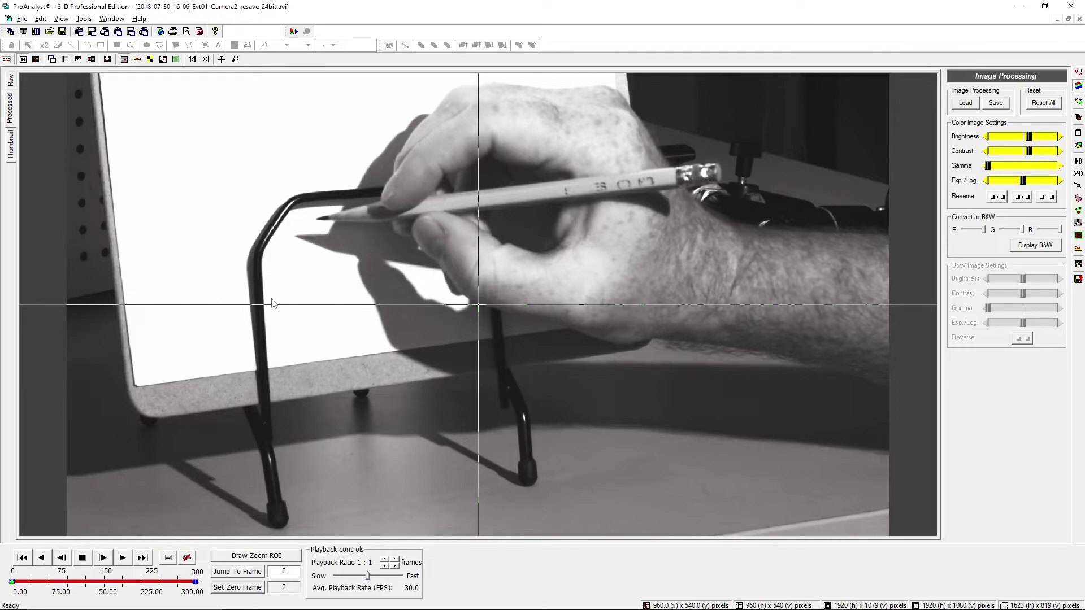
Enable feature tracking and set a tracking region on the pencil tip.
click(1078, 174)
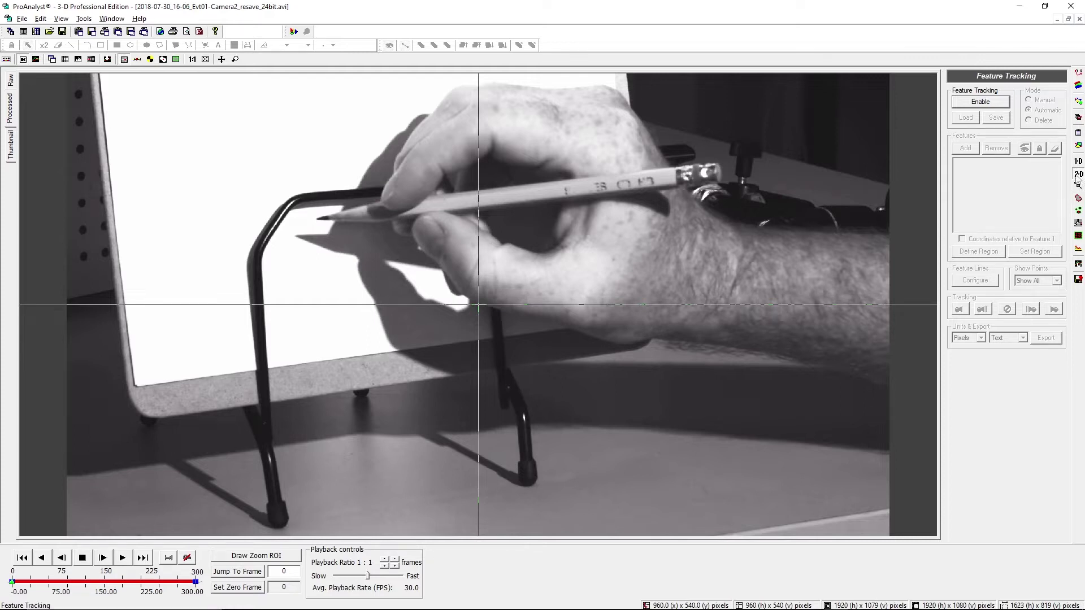
click(980, 102)
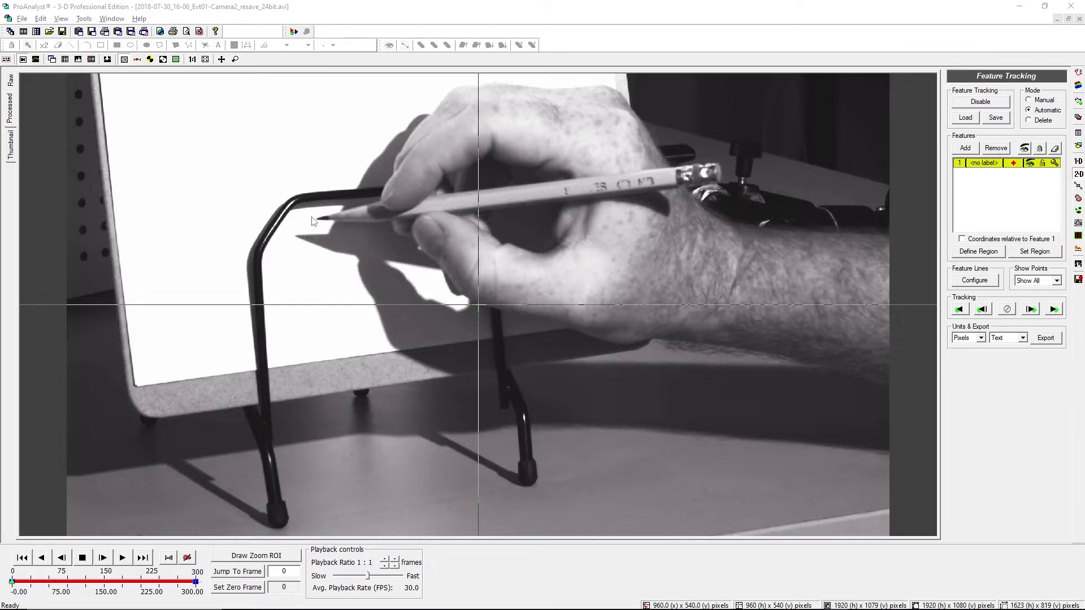
click(979, 252)
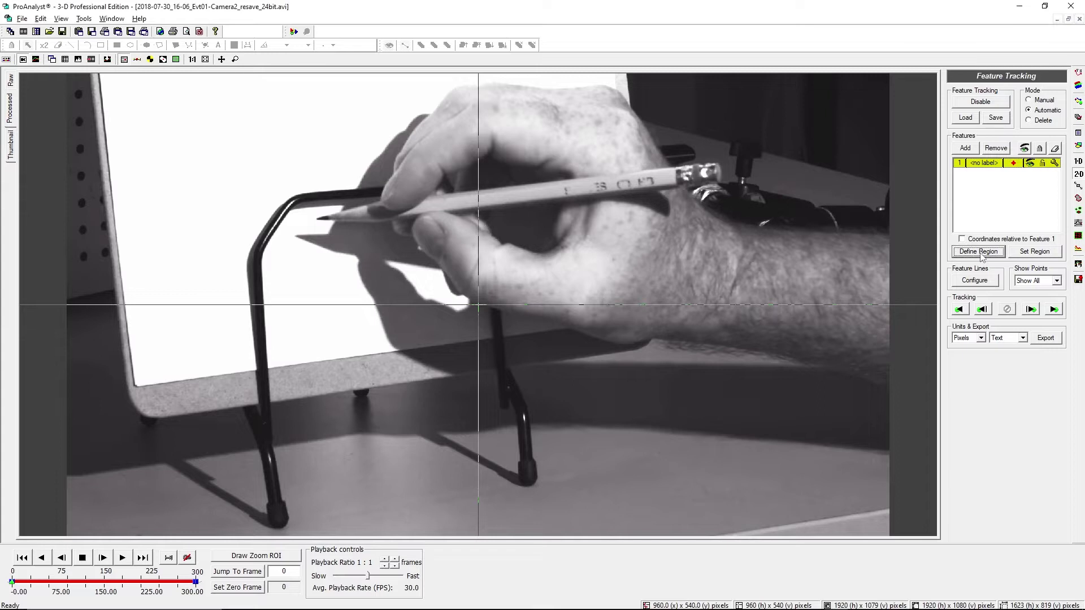
click(316, 220)
click(1030, 253)
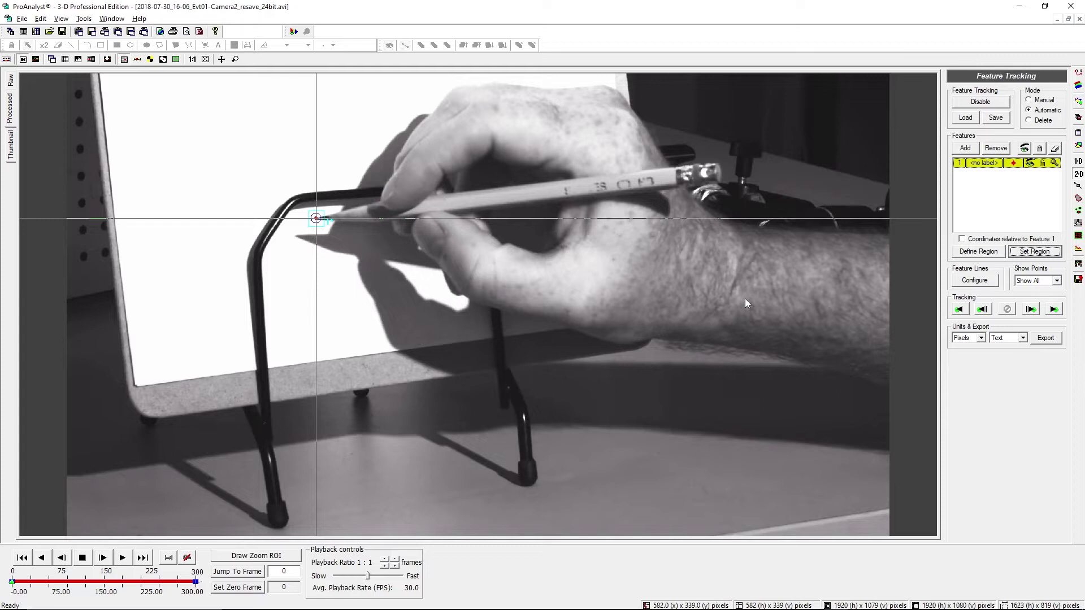
Load the saved Camera2 .ftk track file and keep Text as the export format.
click(965, 118)
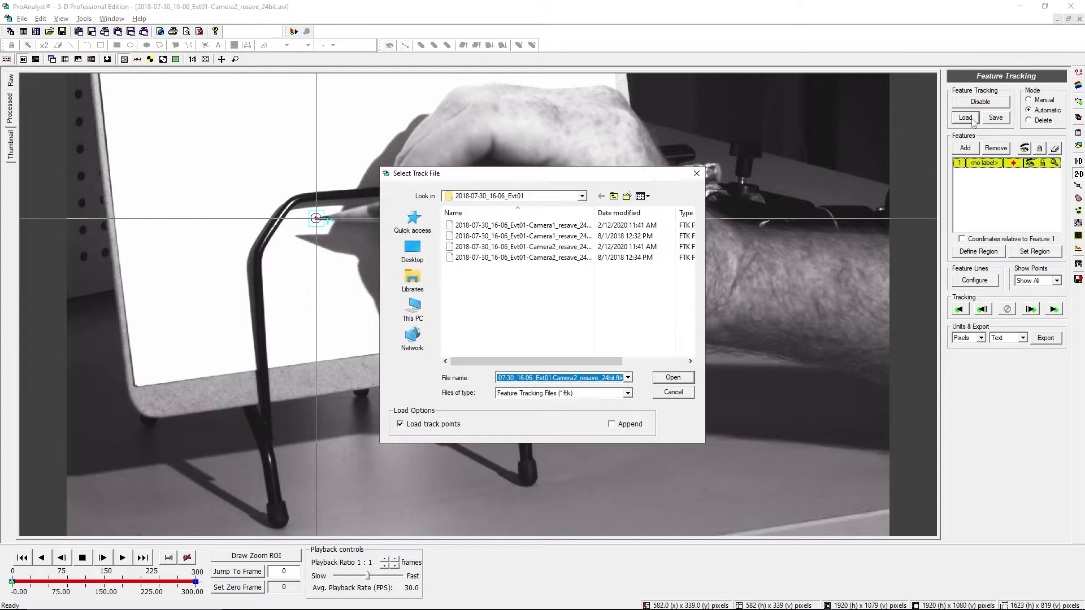
click(673, 377)
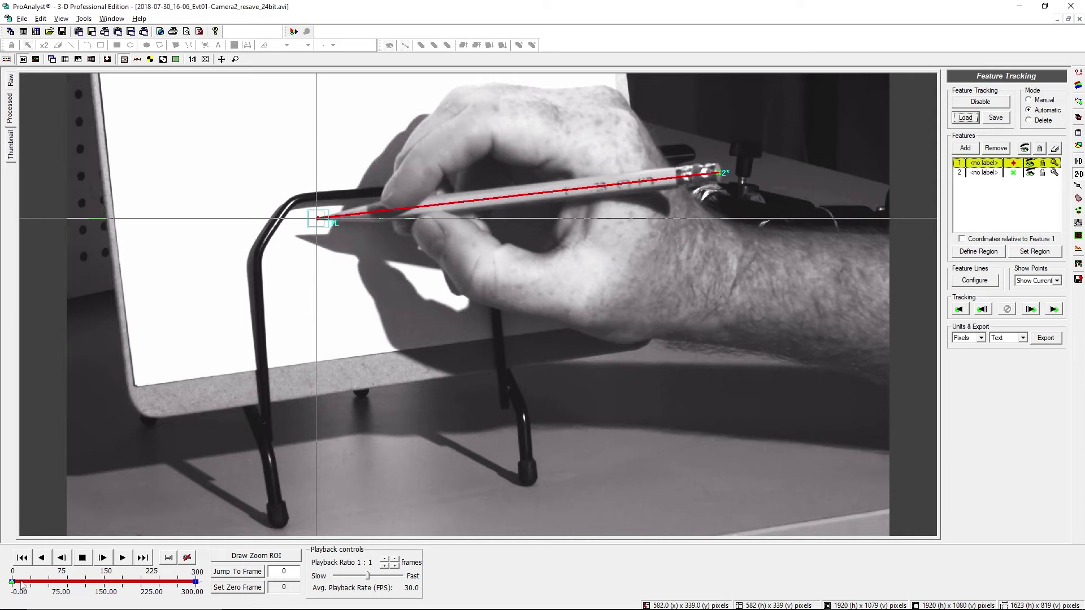
mouse_move(26, 583)
mouse_down()
mouse_move(151, 585)
mouse_move(16, 585)
mouse_up()
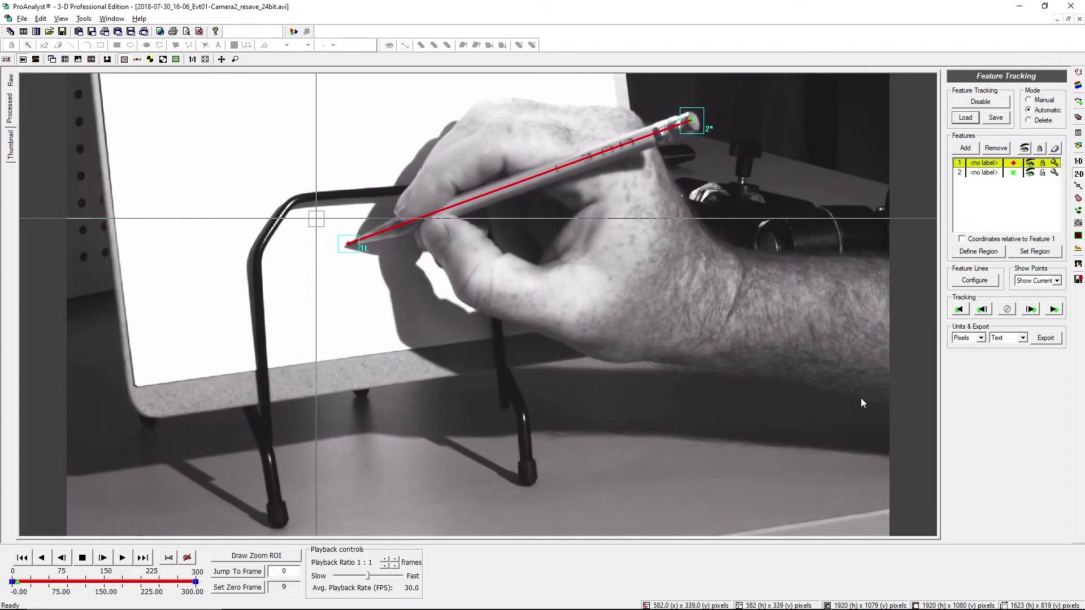
click(1022, 338)
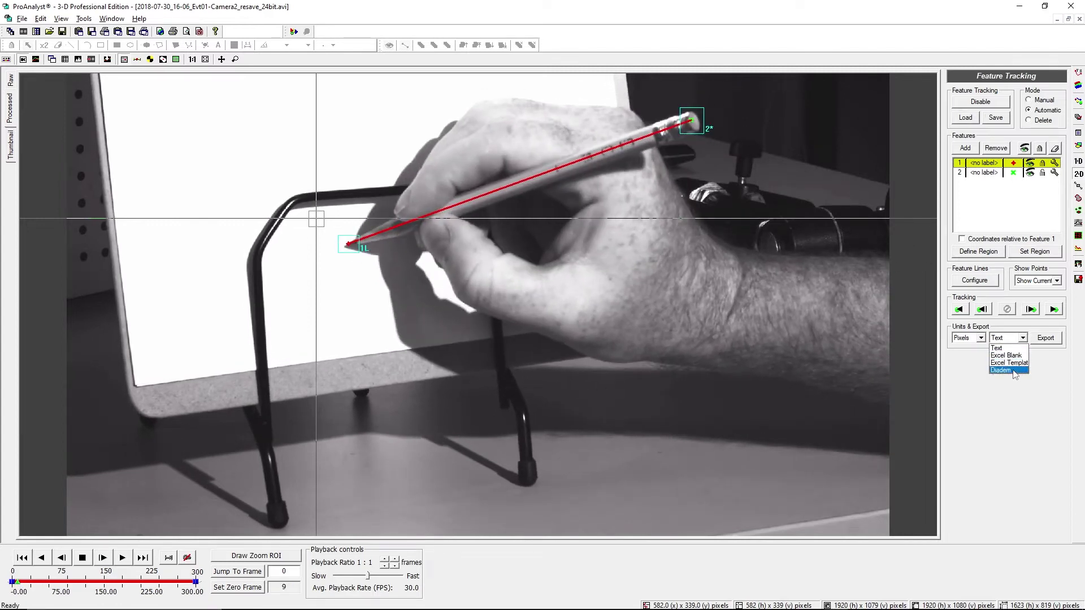
click(1013, 392)
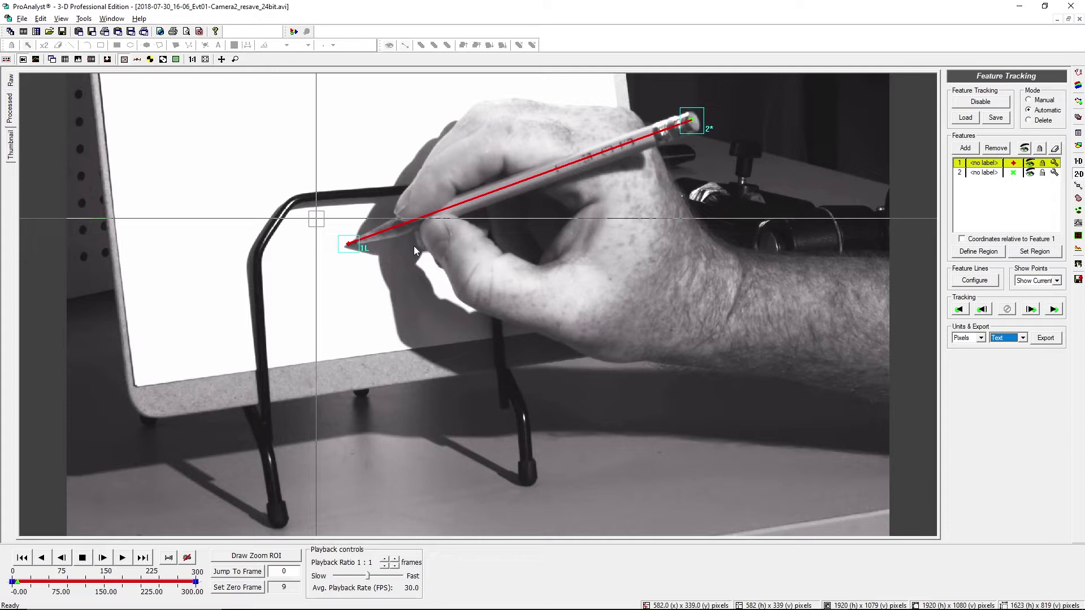
click(123, 585)
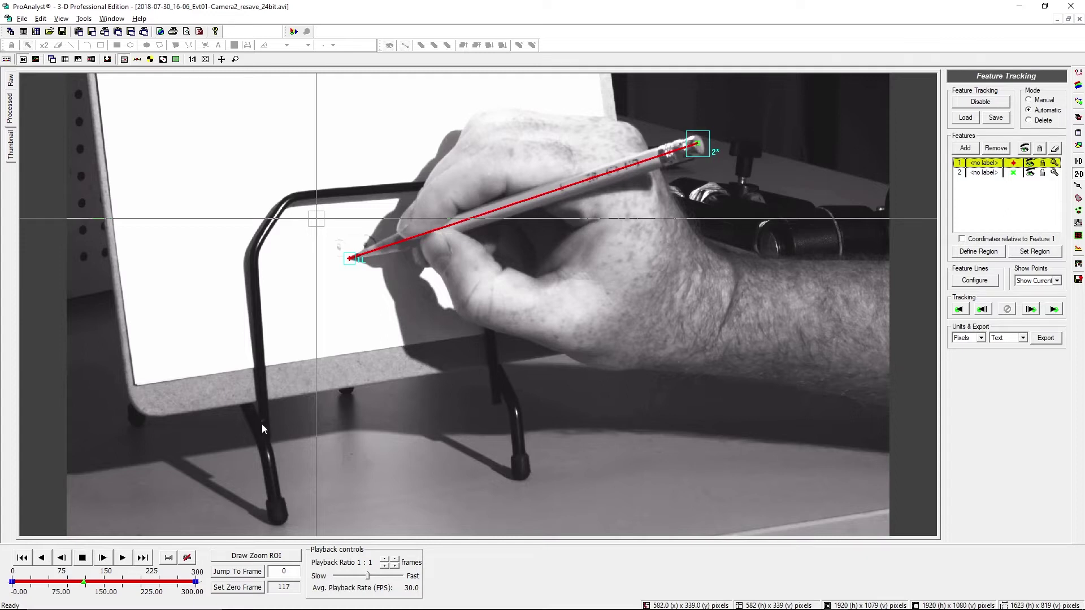
Restore the Camera 2 window and load Camera 1's saved track with tracking enabled.
click(1070, 19)
drag(373, 166, 340, 110)
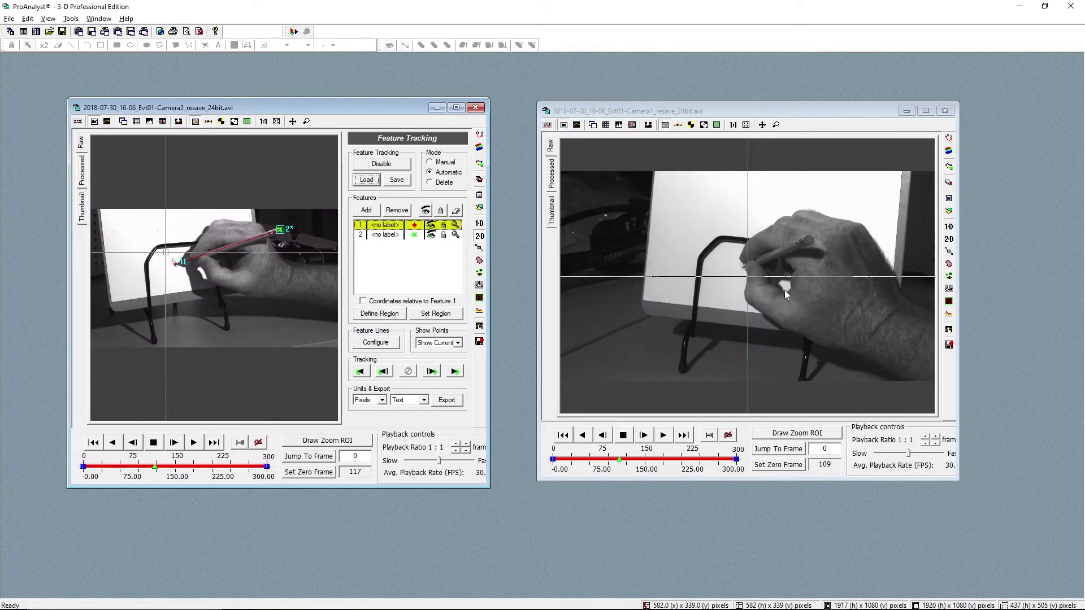
click(949, 241)
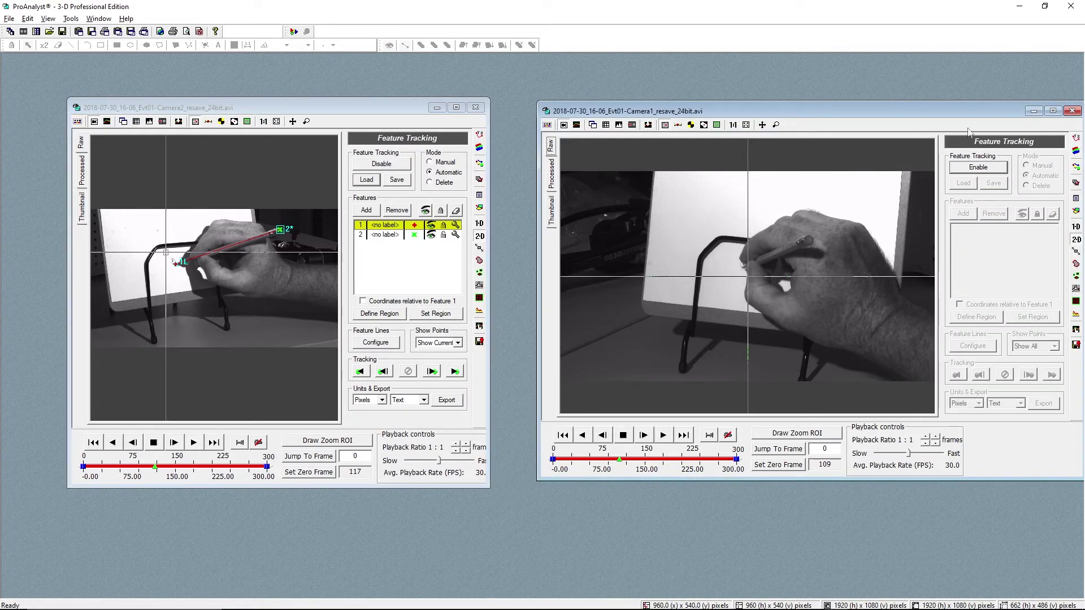
drag(939, 110, 913, 114)
click(966, 167)
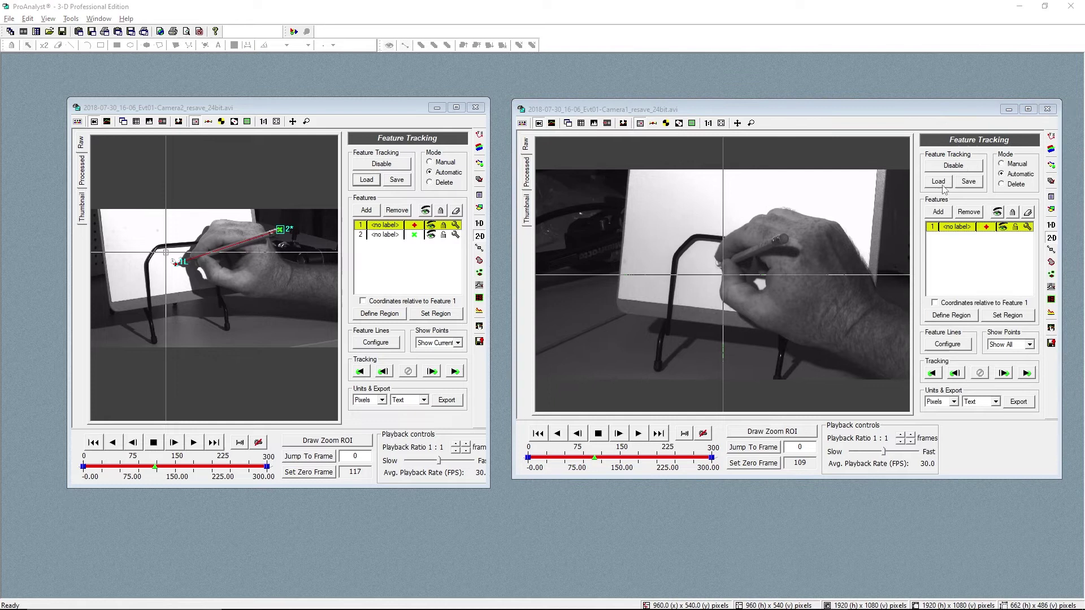
click(939, 182)
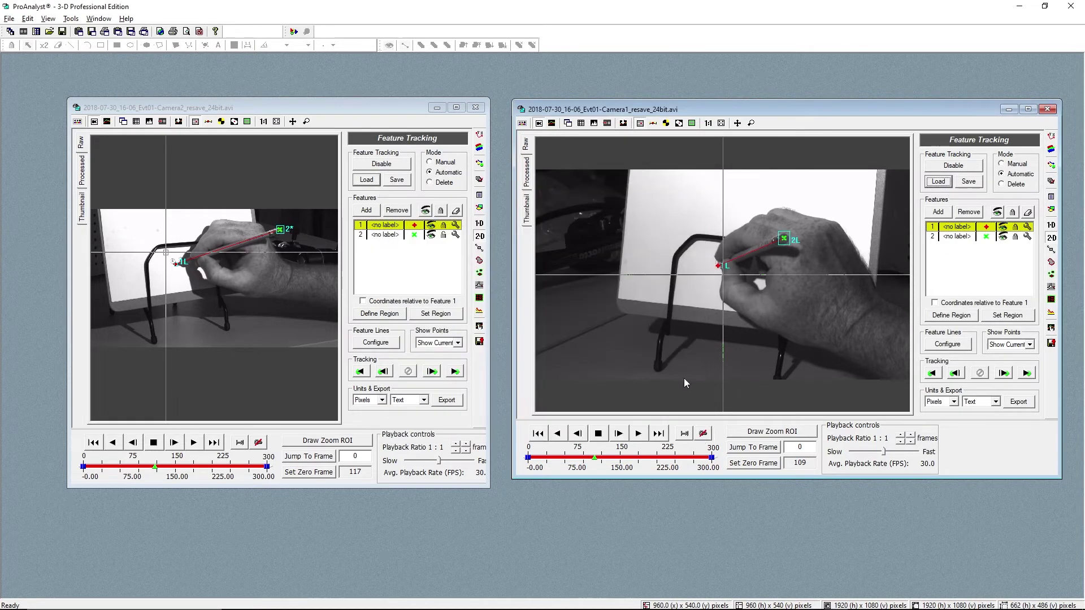
click(676, 374)
Scrub Camera 1, play both videos looped, then minimize the Camera 1 window.
mouse_move(528, 460)
mouse_down()
mouse_move(677, 461)
mouse_move(603, 462)
mouse_up()
mouse_move(159, 468)
mouse_down()
mouse_move(94, 471)
mouse_move(222, 468)
mouse_up()
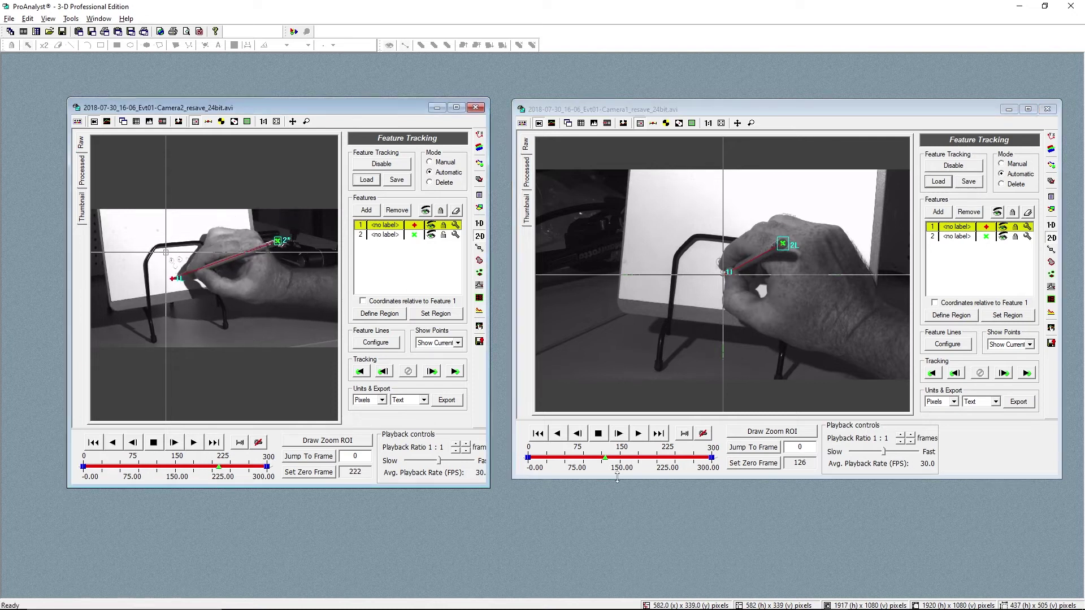
drag(597, 462, 621, 461)
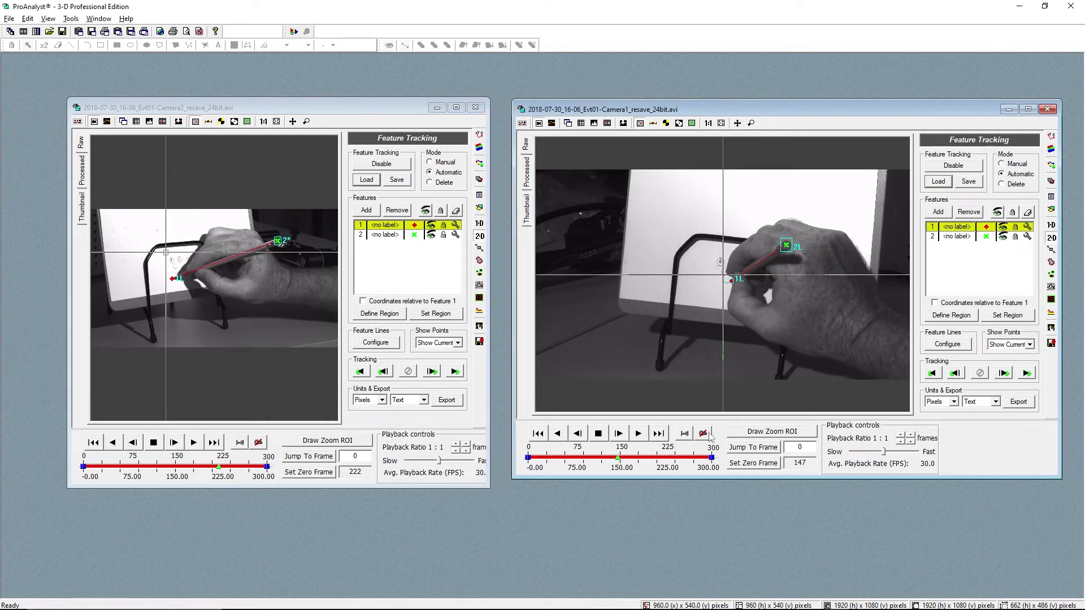
click(259, 443)
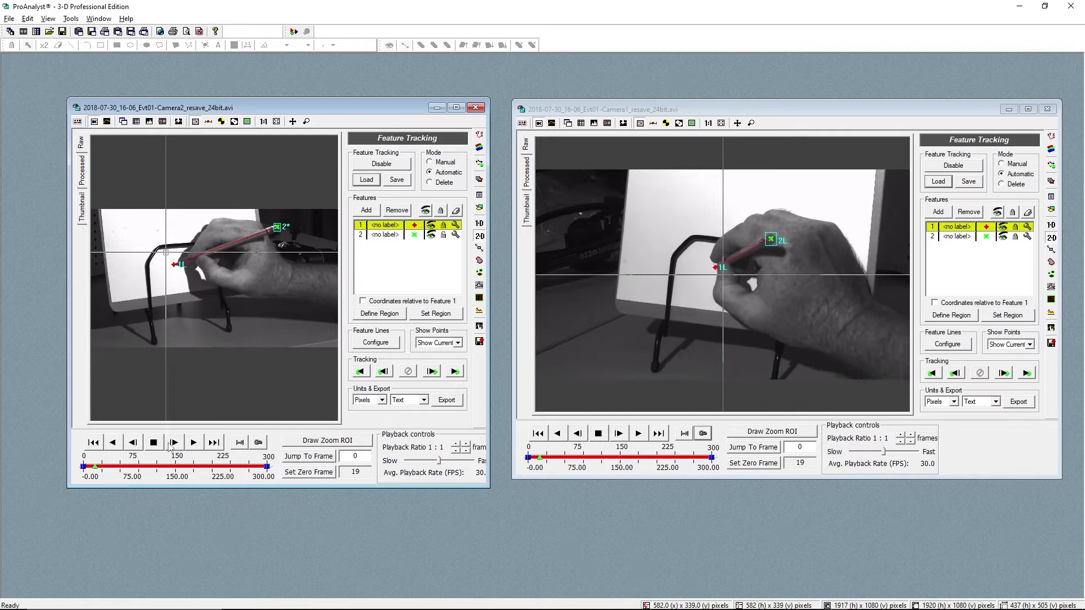
click(193, 442)
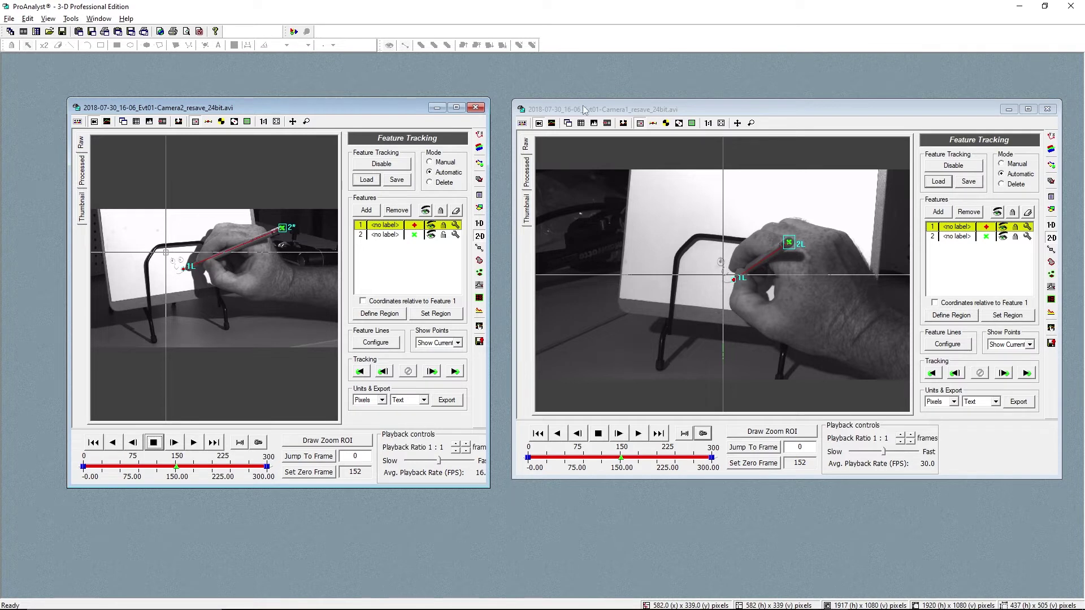
drag(604, 110, 591, 113)
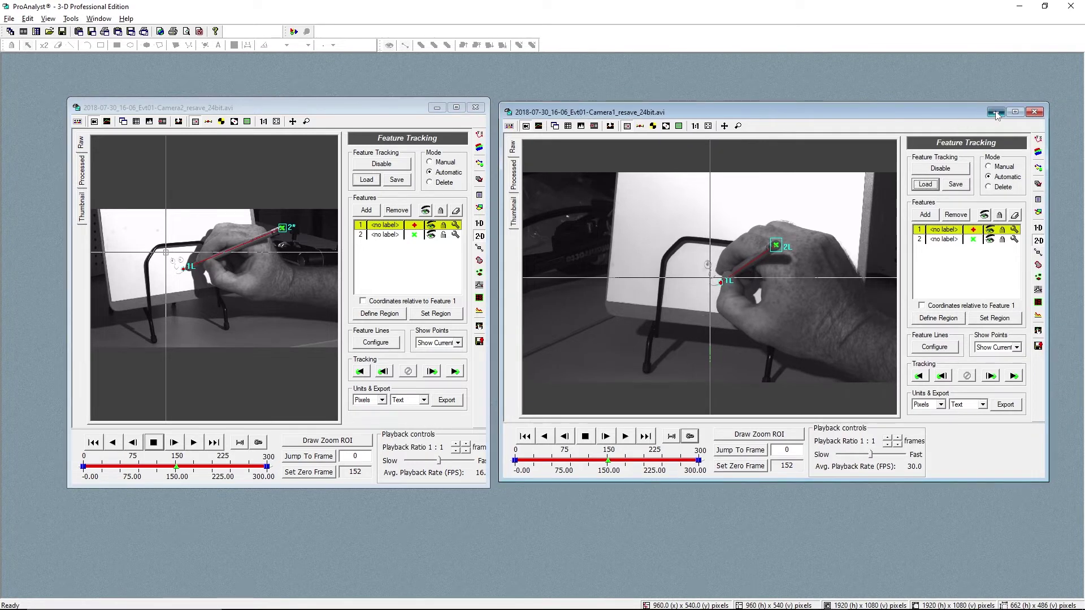
click(994, 112)
Minimize Camera 2 and open a centred new 3-D Manager on its Calibration page.
click(438, 107)
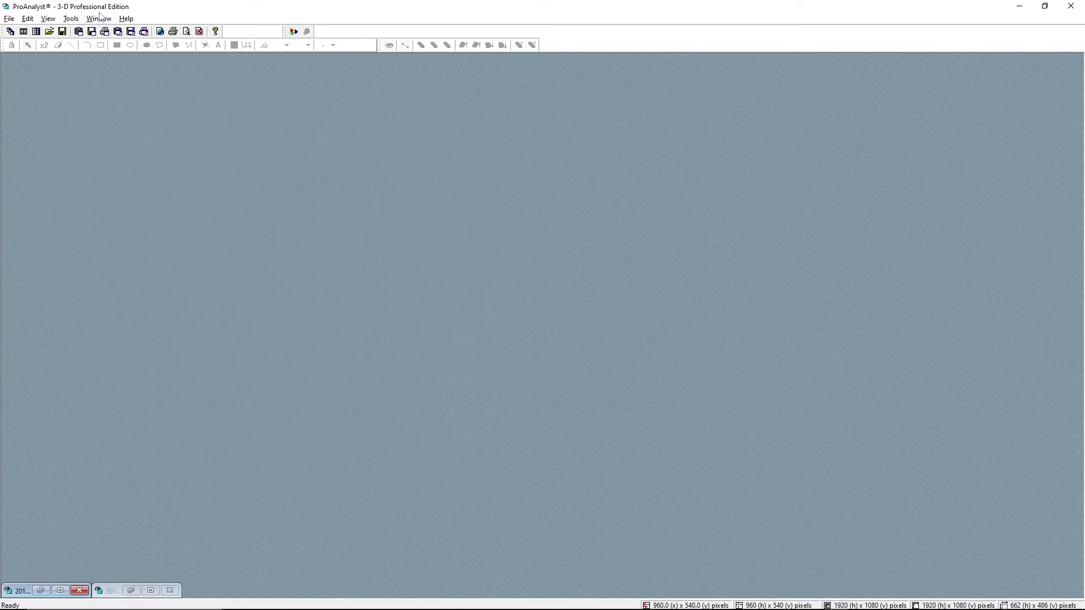
click(76, 18)
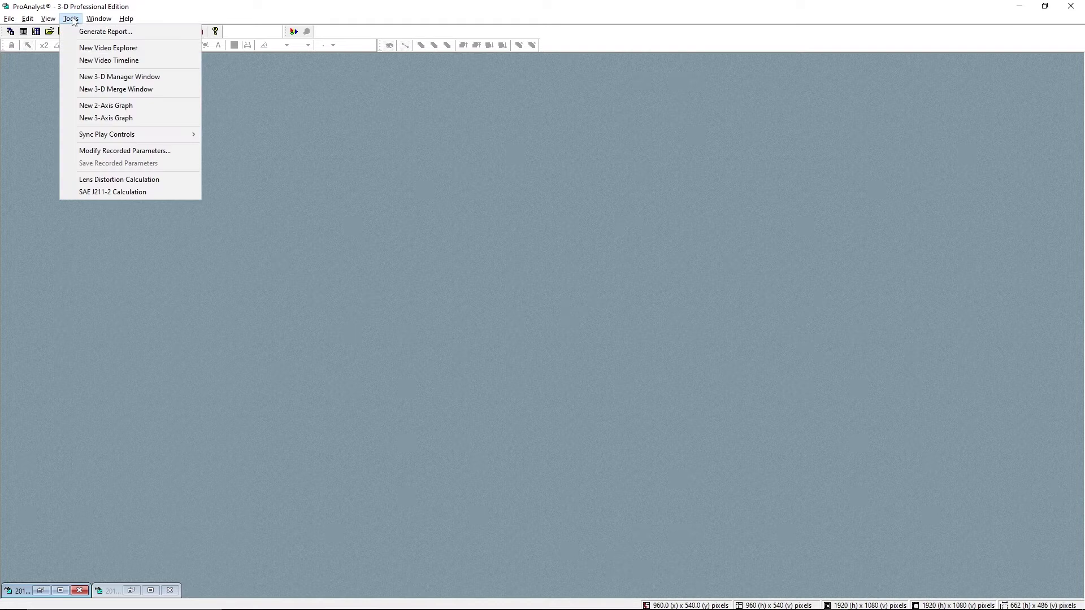
click(99, 80)
drag(183, 65, 516, 107)
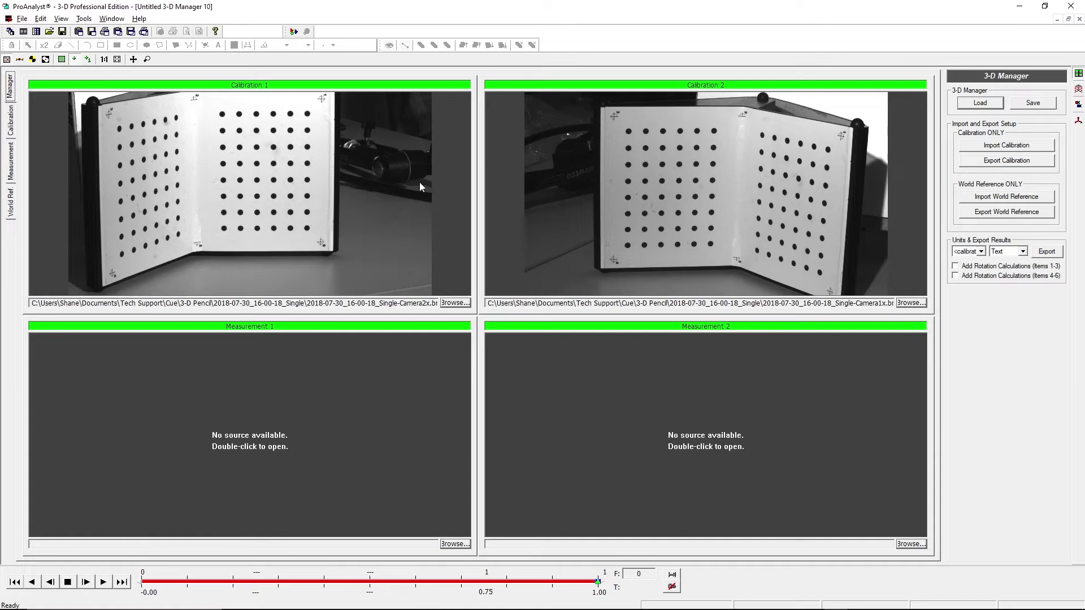
click(1078, 90)
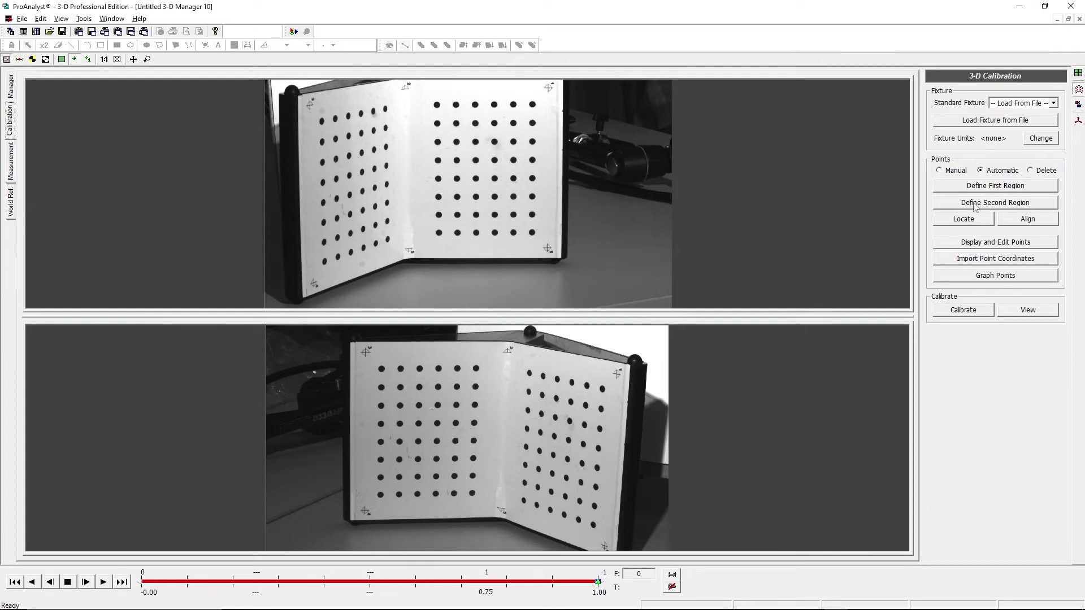
Outline the first calibration region by marking six fixture corners in the upper image.
click(995, 186)
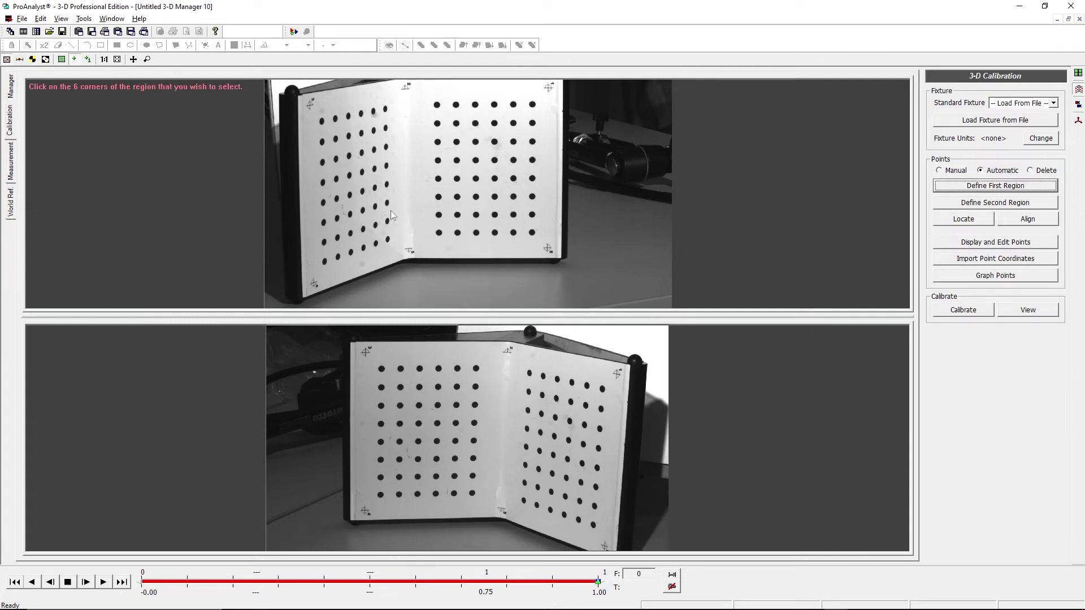
click(315, 109)
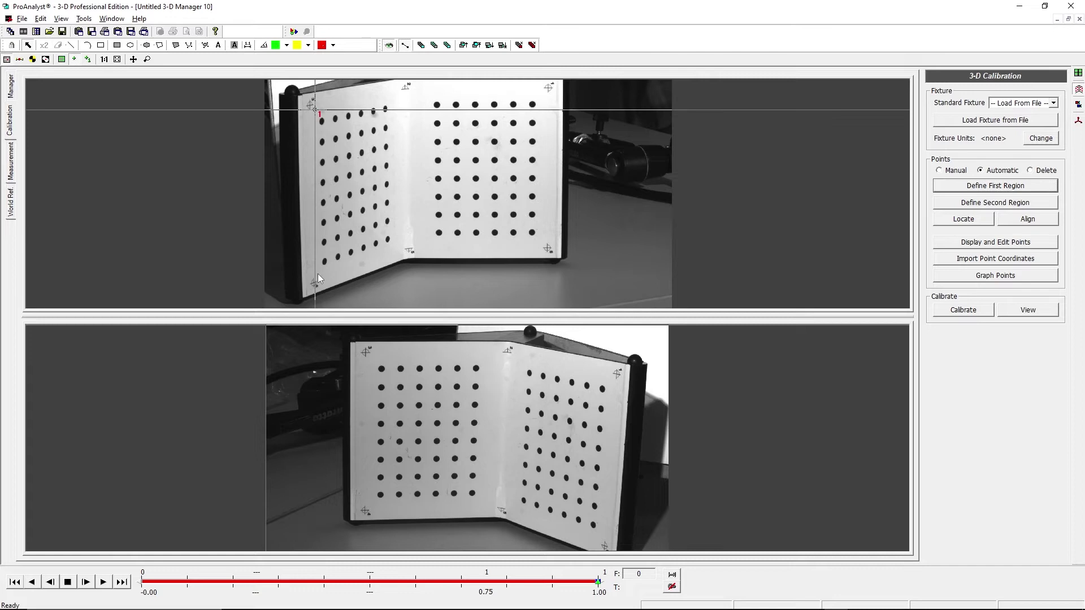
click(317, 276)
click(414, 248)
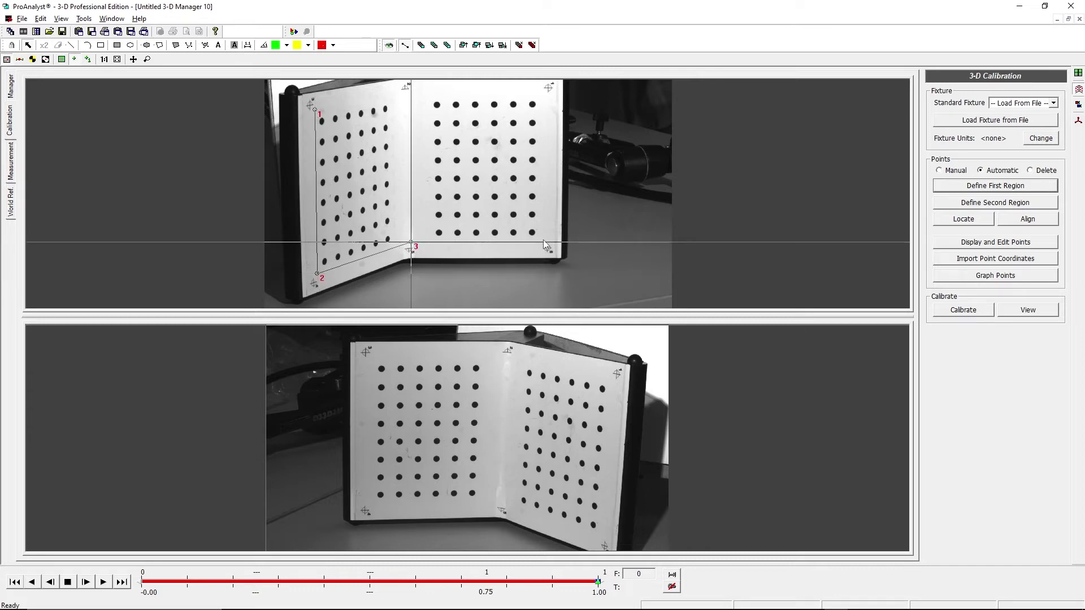
click(544, 245)
click(546, 85)
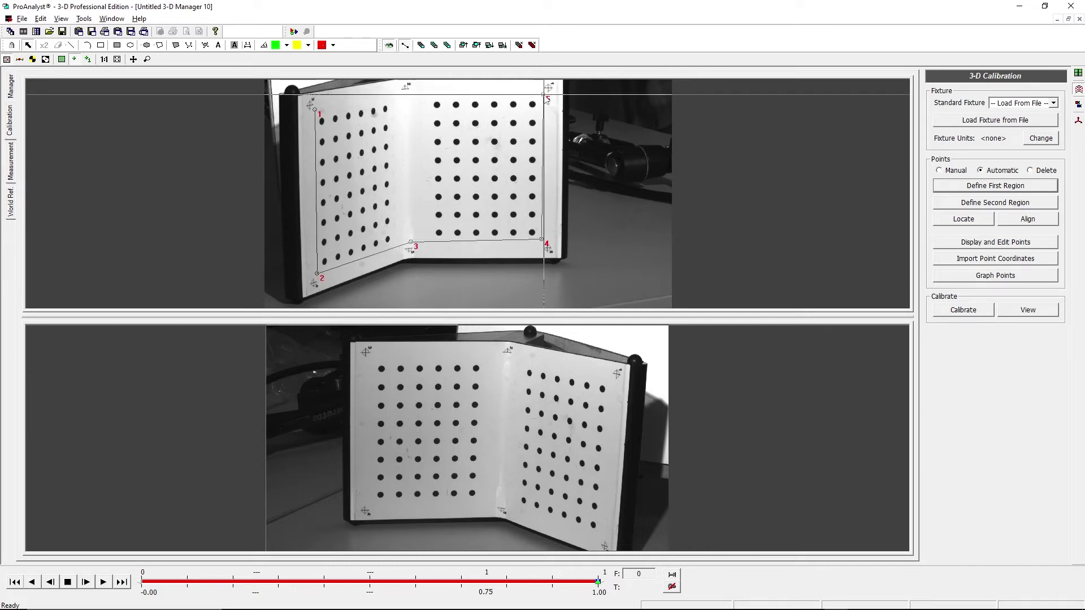
click(405, 95)
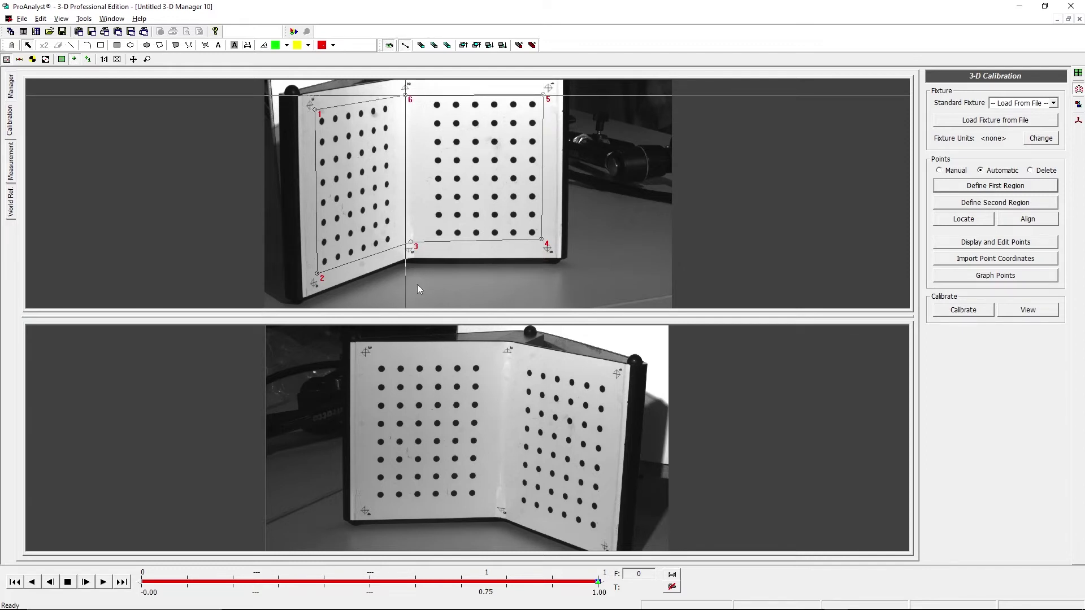
Outline the second calibration region by marking six fixture corners in the lower image.
click(995, 203)
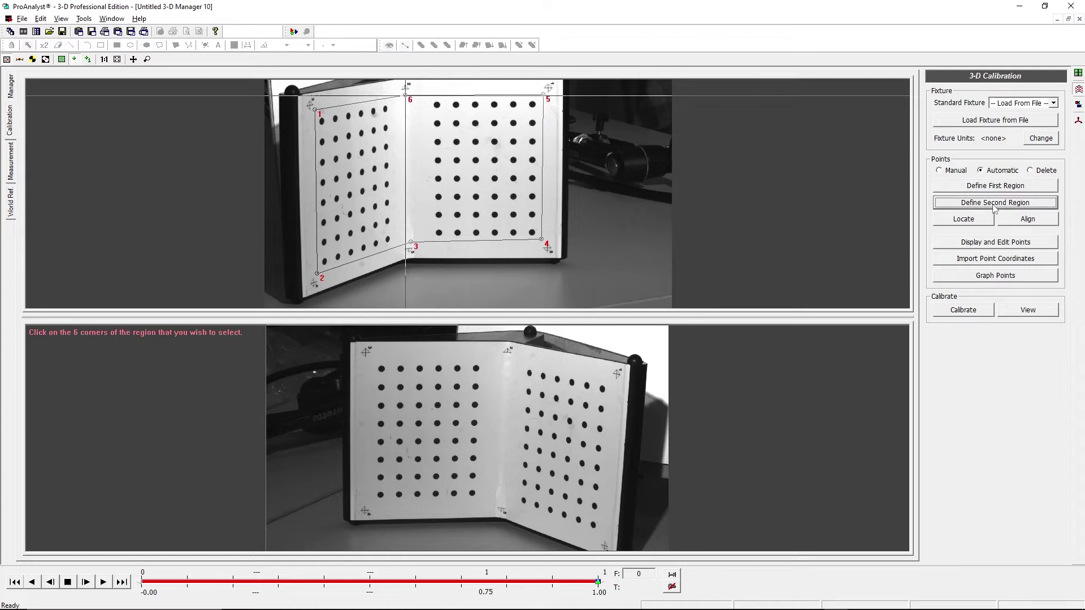
click(372, 359)
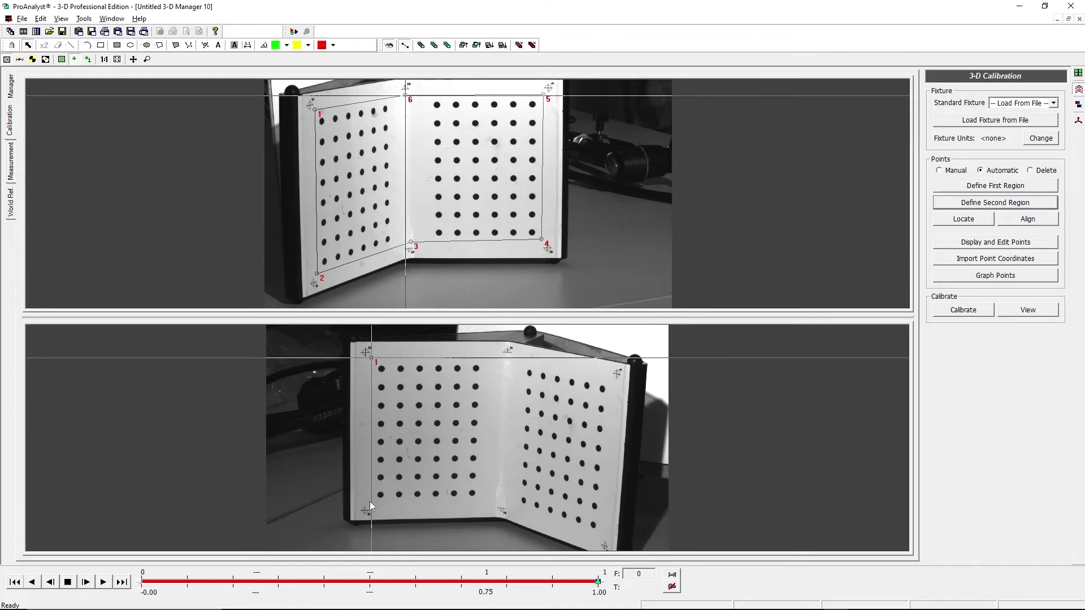
click(369, 506)
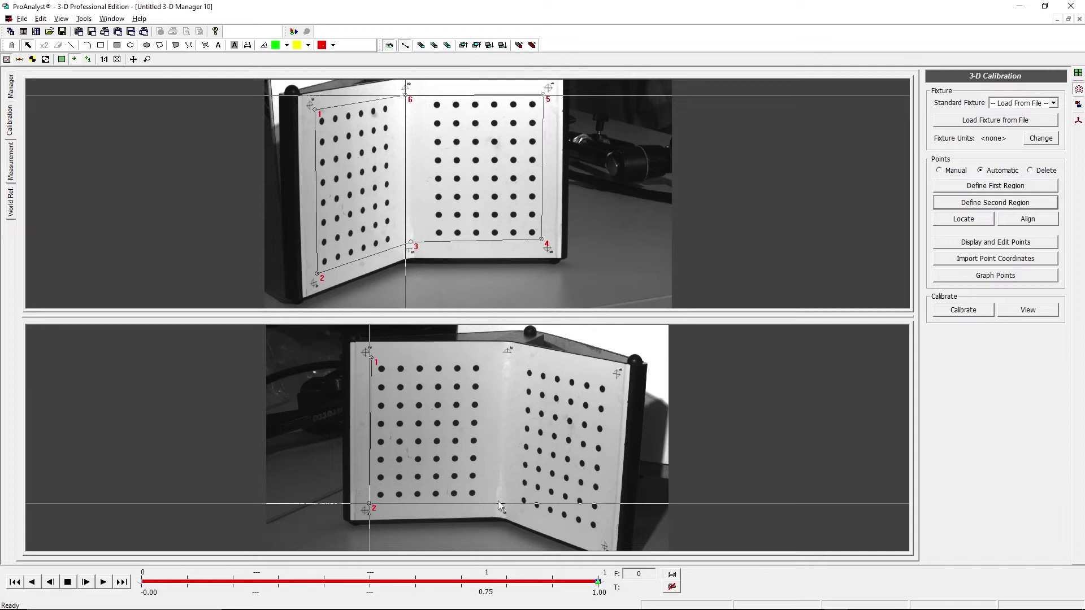
click(498, 503)
click(600, 537)
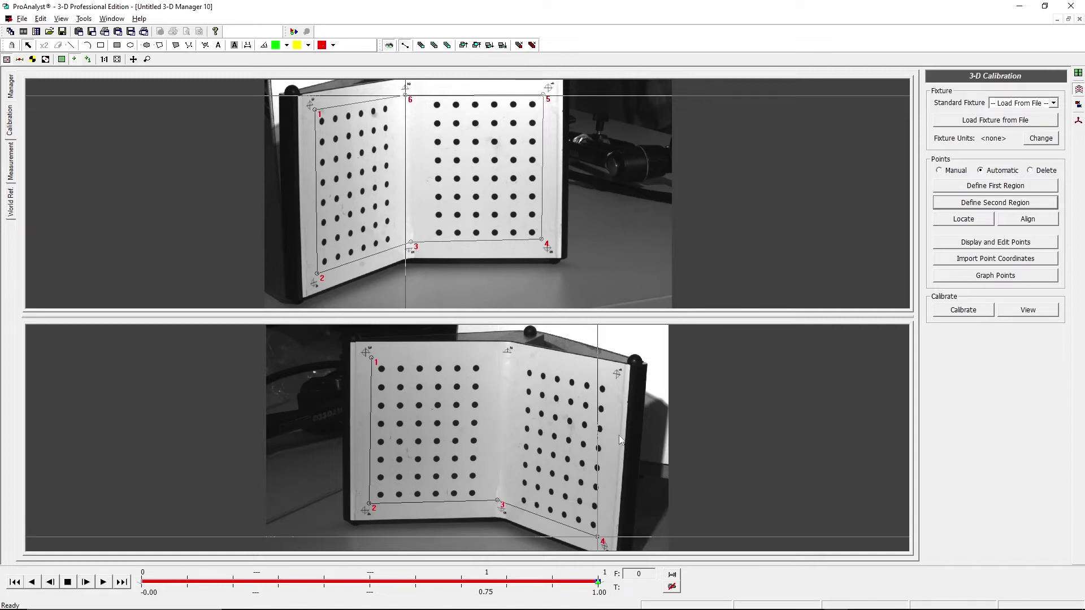
click(615, 381)
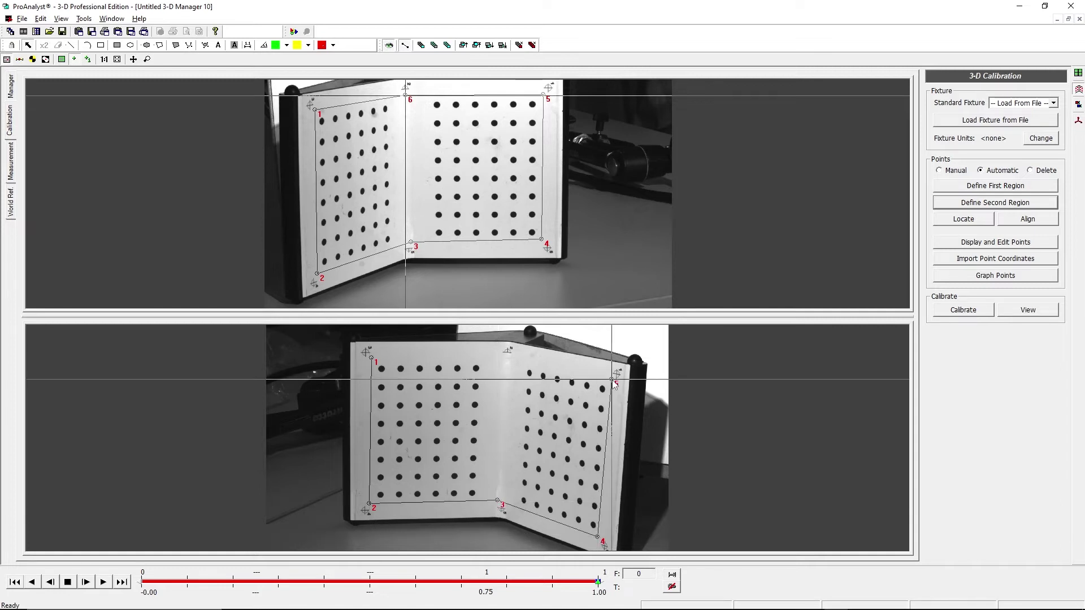
click(508, 361)
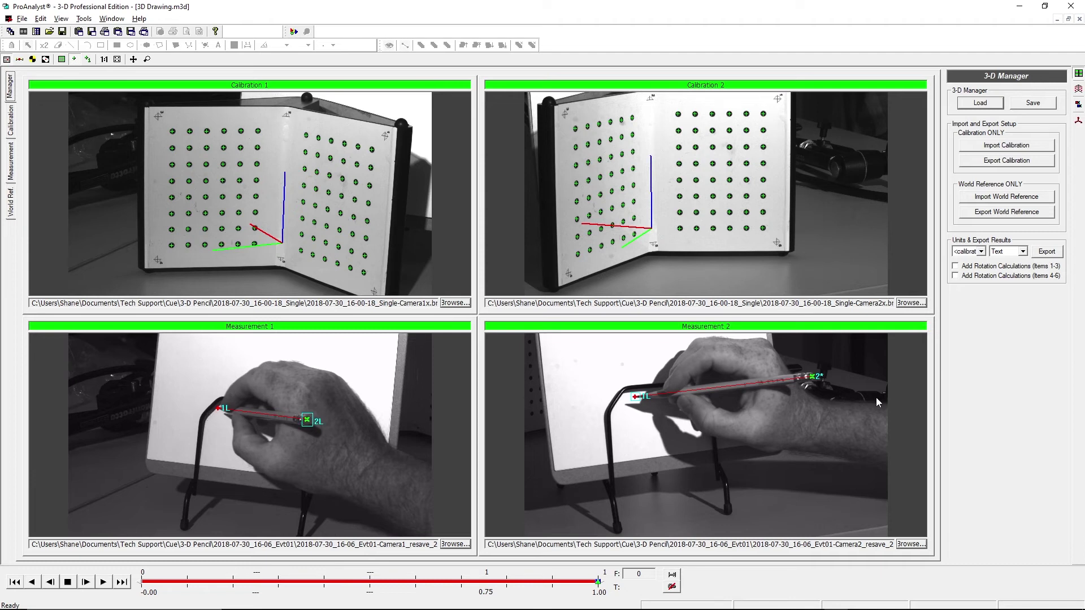
Plot the 3-D pencil points on a graph from the measurement page.
click(1078, 105)
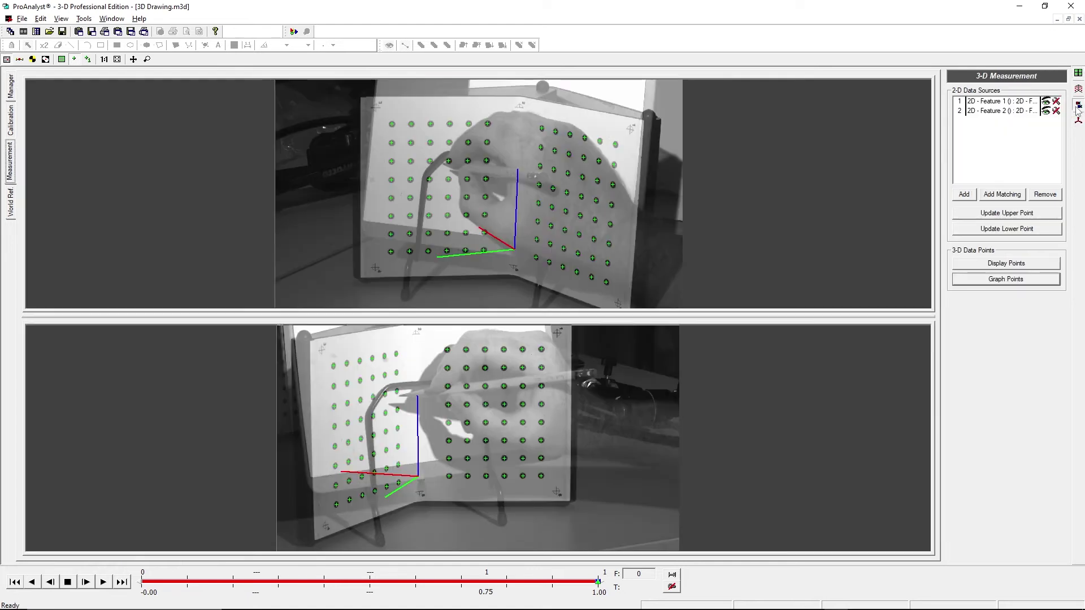
click(1006, 279)
drag(584, 328, 409, 493)
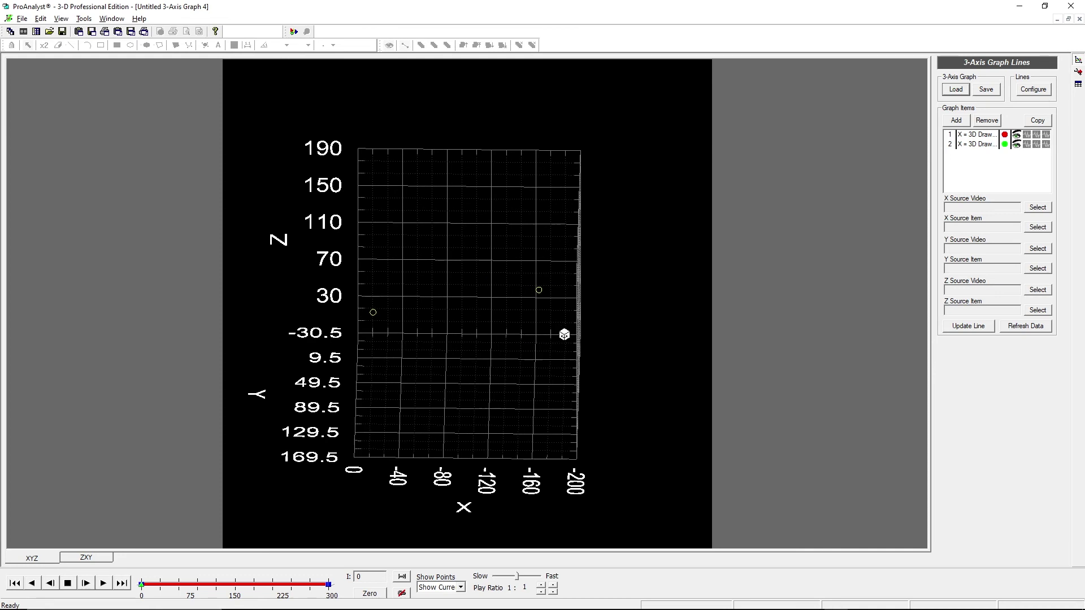
drag(143, 584, 309, 585)
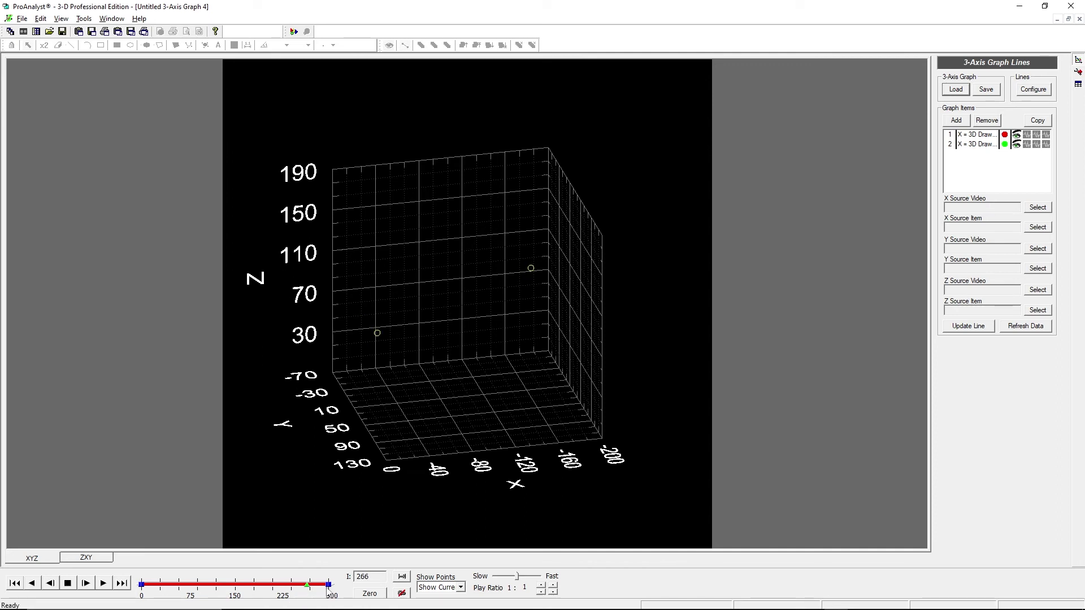
Add a line from Item 1 to Item 2 to the graph and apply it.
click(1033, 89)
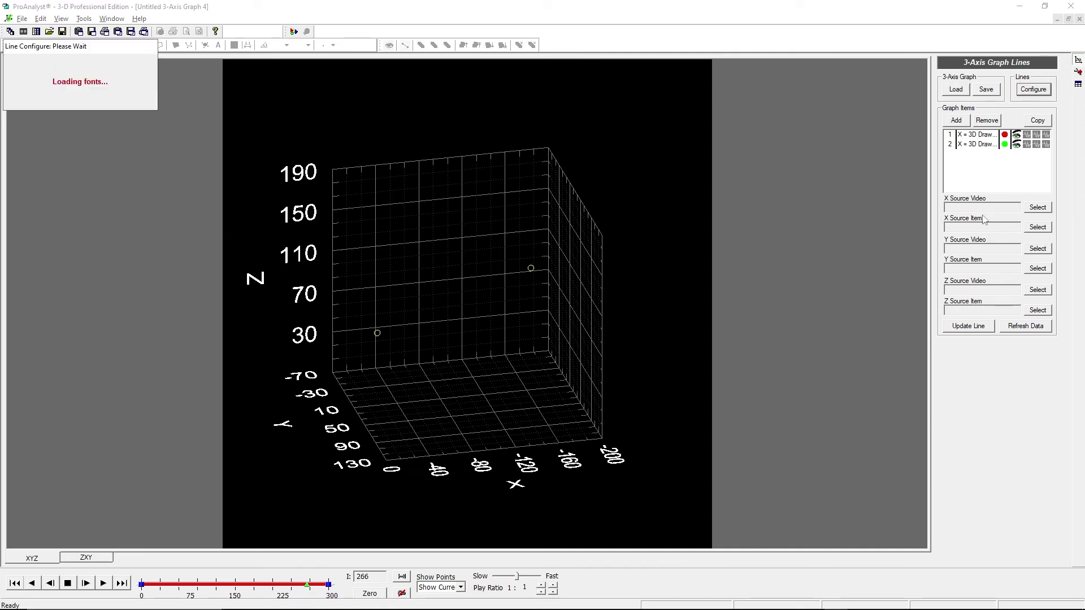
drag(570, 155, 750, 153)
click(758, 173)
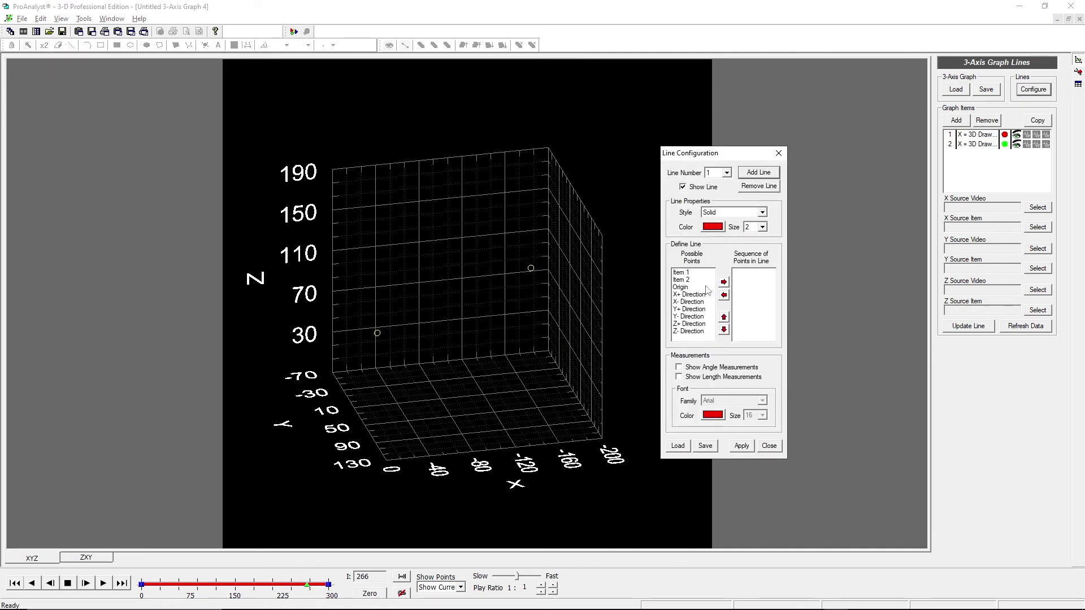
click(686, 273)
shift+click(687, 279)
click(724, 282)
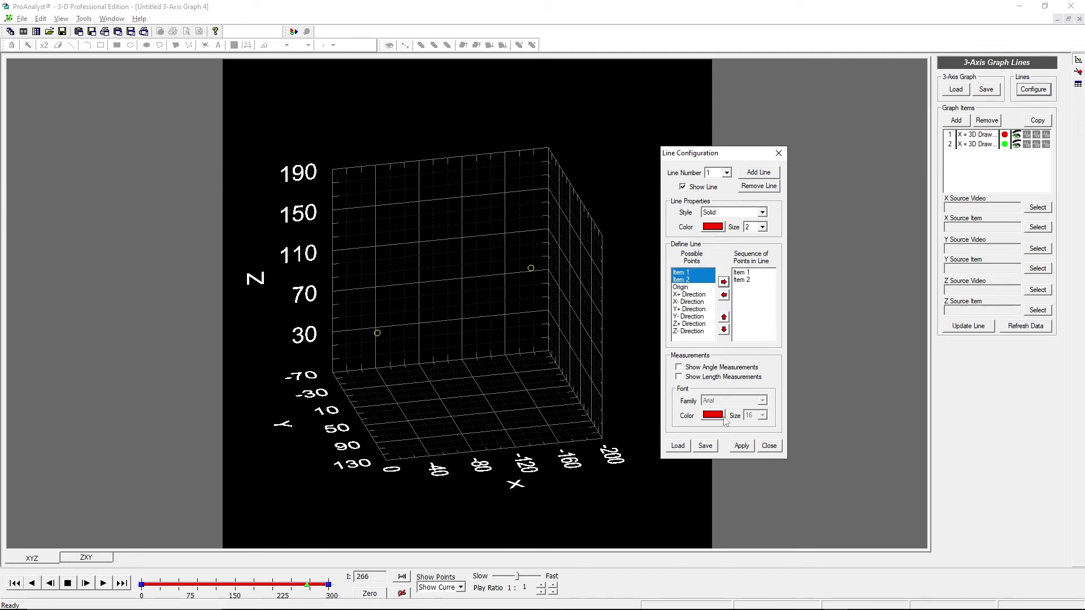
click(741, 446)
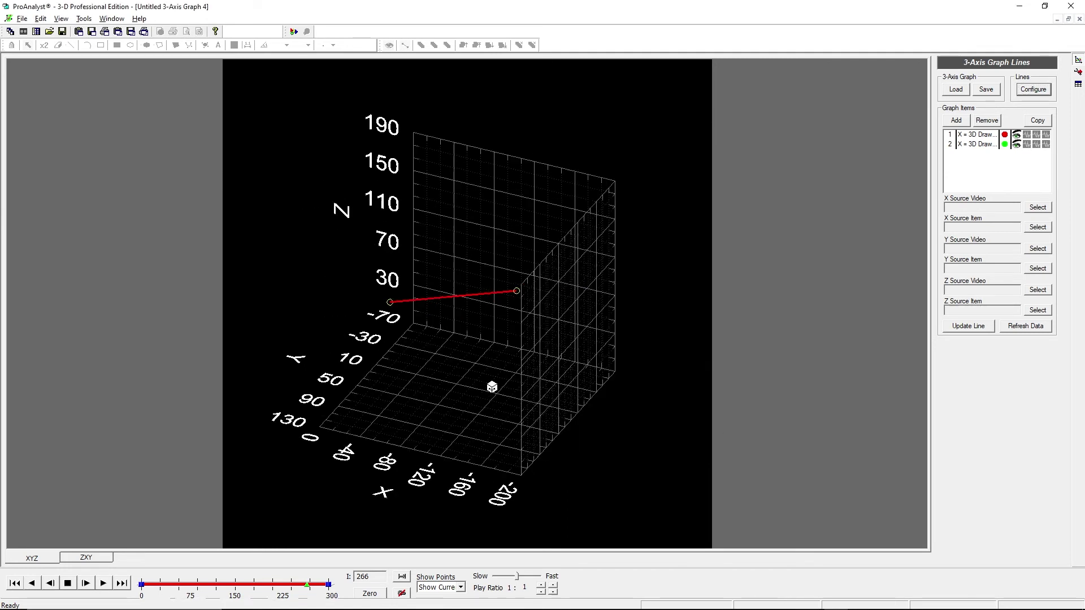
drag(519, 389, 519, 388)
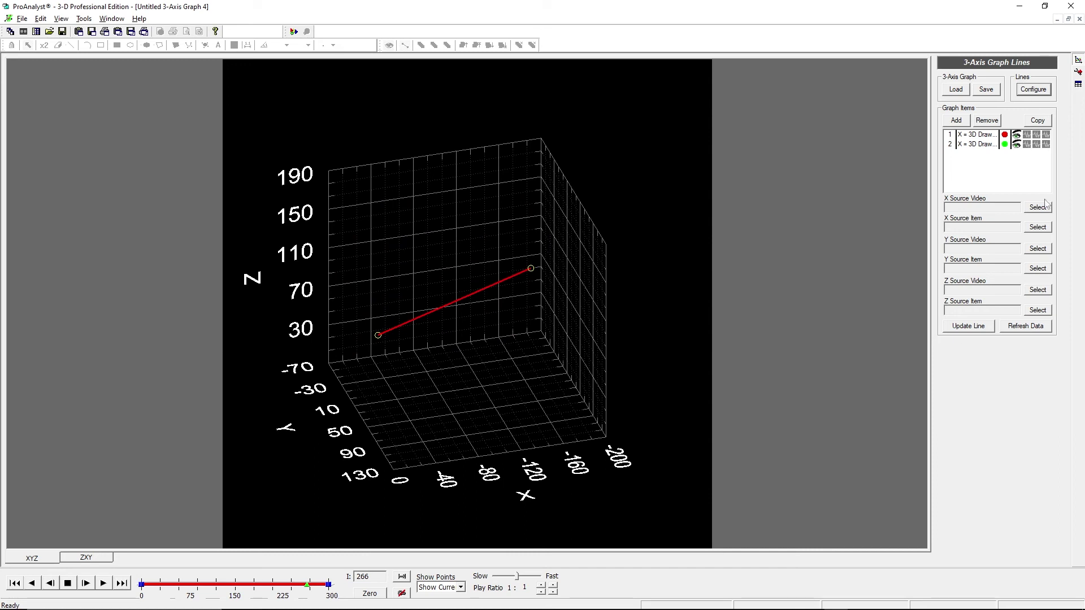
Fix the axes at X −200 to 0, Y −70 to 130, Z −10 to 190.
click(1078, 75)
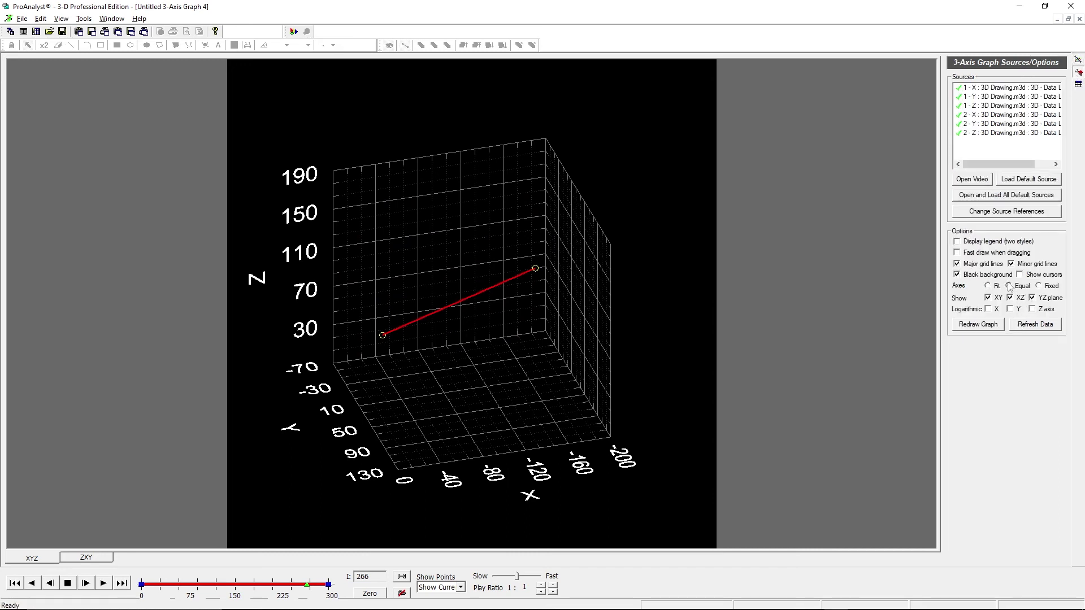
click(1038, 287)
drag(543, 219, 757, 198)
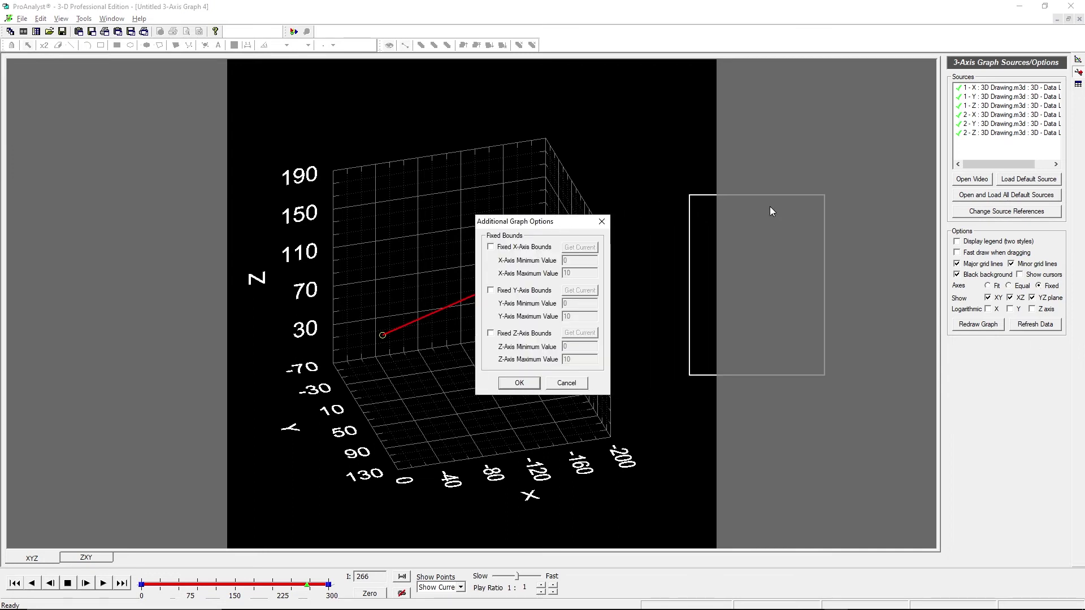
click(703, 227)
click(704, 271)
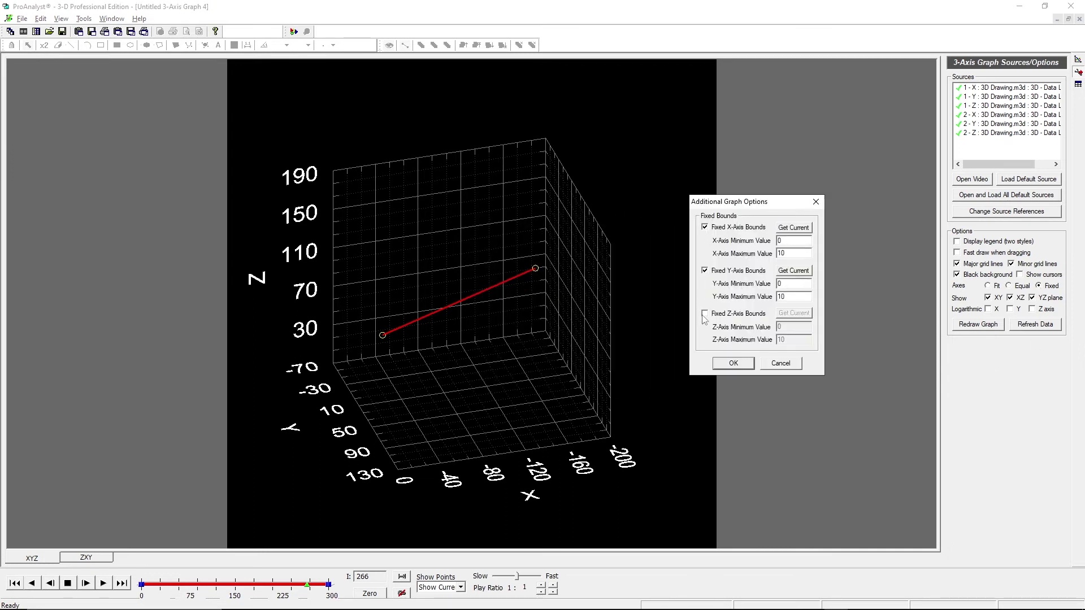
click(703, 314)
click(793, 227)
click(794, 271)
click(794, 314)
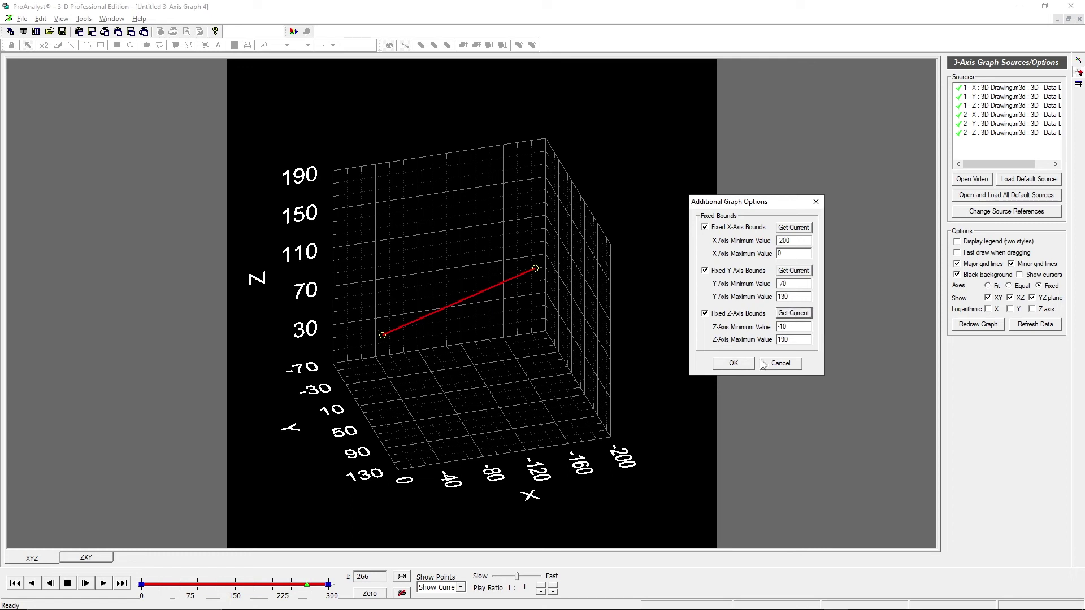
click(733, 363)
Refresh the graph data and review the fixed-axis plot at earlier frames.
click(979, 323)
click(1035, 324)
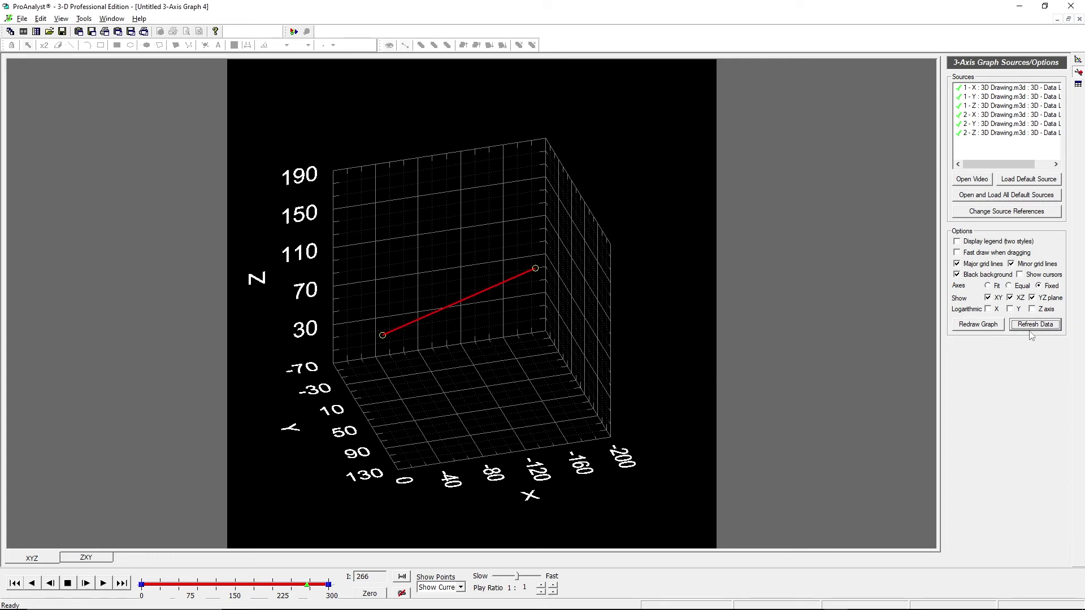
mouse_move(306, 583)
mouse_down()
mouse_move(194, 585)
mouse_move(296, 584)
mouse_up()
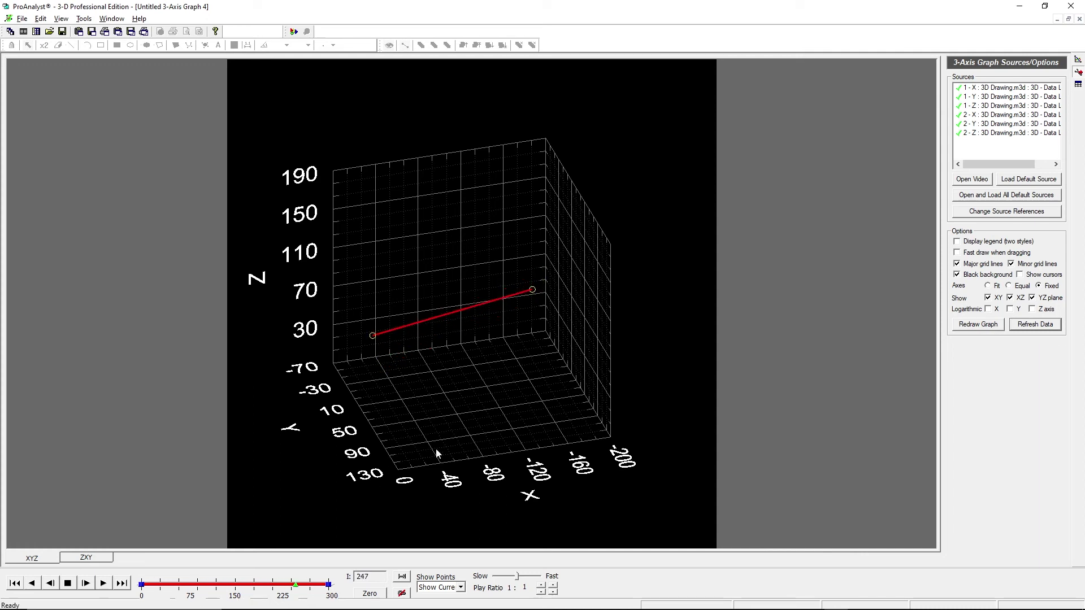
drag(435, 448, 406, 470)
mouse_move(295, 585)
mouse_down()
mouse_move(229, 585)
mouse_move(297, 585)
mouse_up()
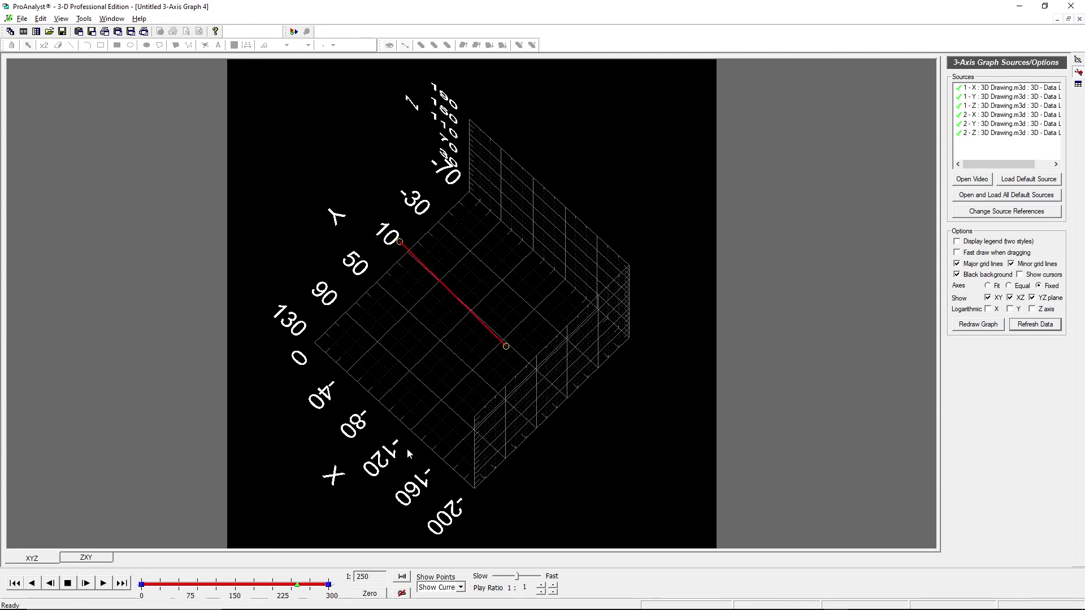
mouse_move(406, 448)
mouse_down()
mouse_move(494, 346)
mouse_move(475, 344)
mouse_up()
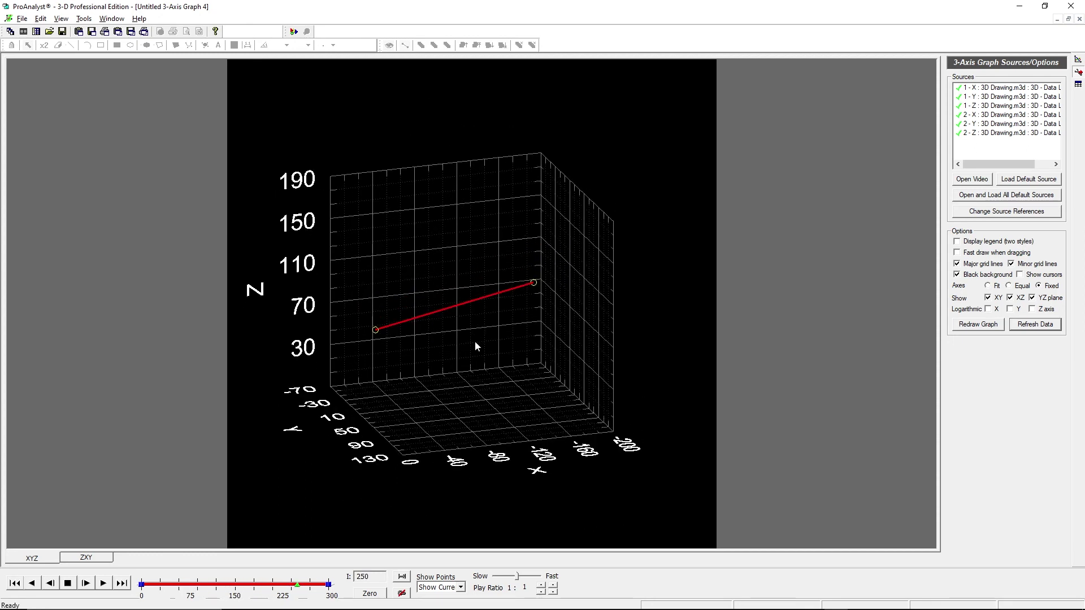
Restore the graph and both camera videos and arrange them side by side.
click(1069, 20)
drag(422, 182, 905, 100)
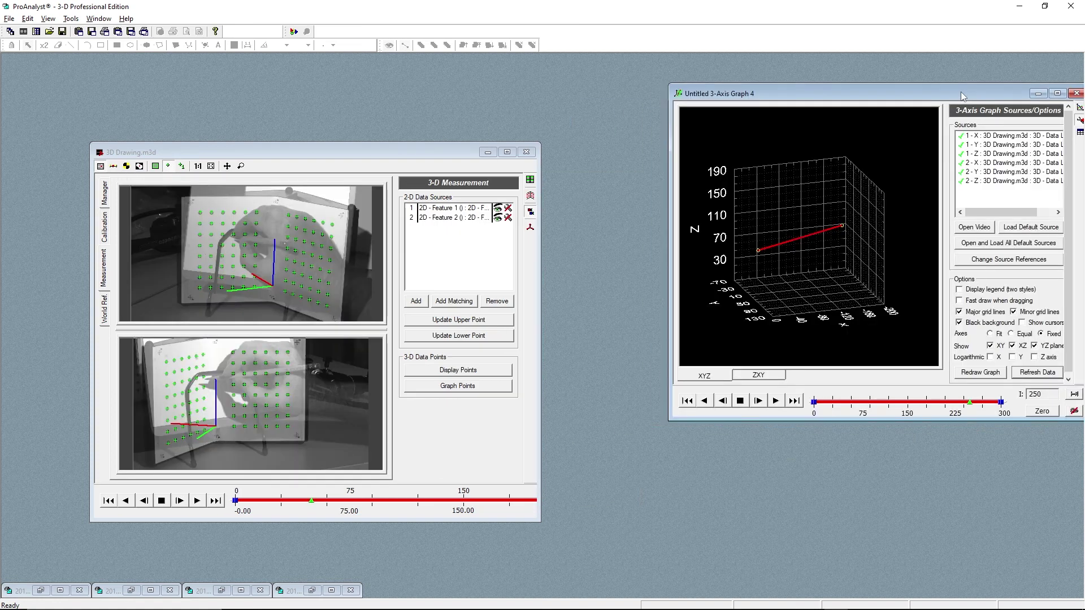
click(60, 589)
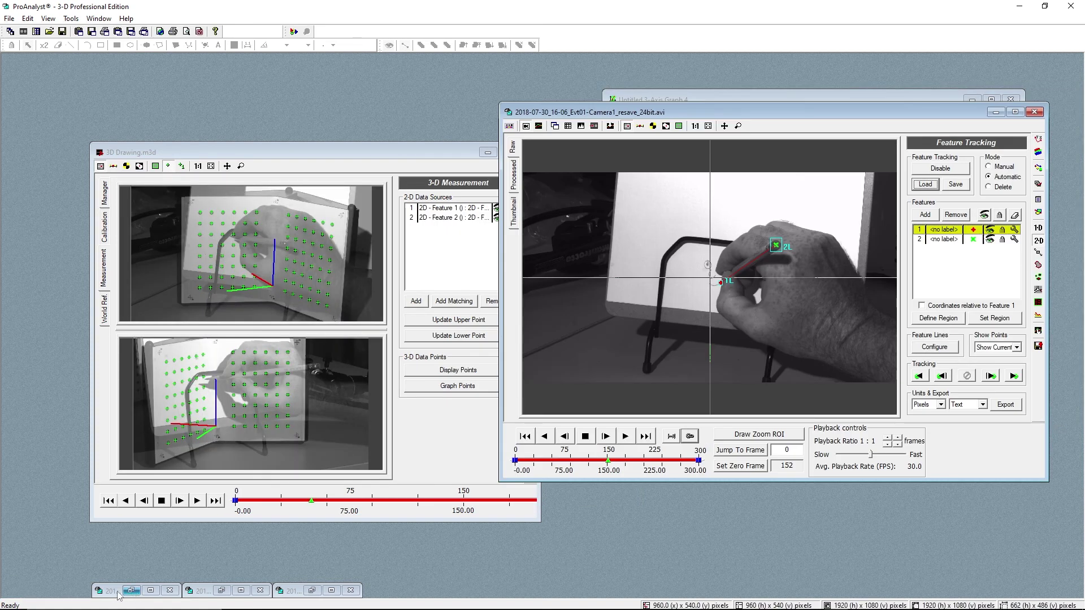
click(131, 589)
drag(376, 108, 321, 81)
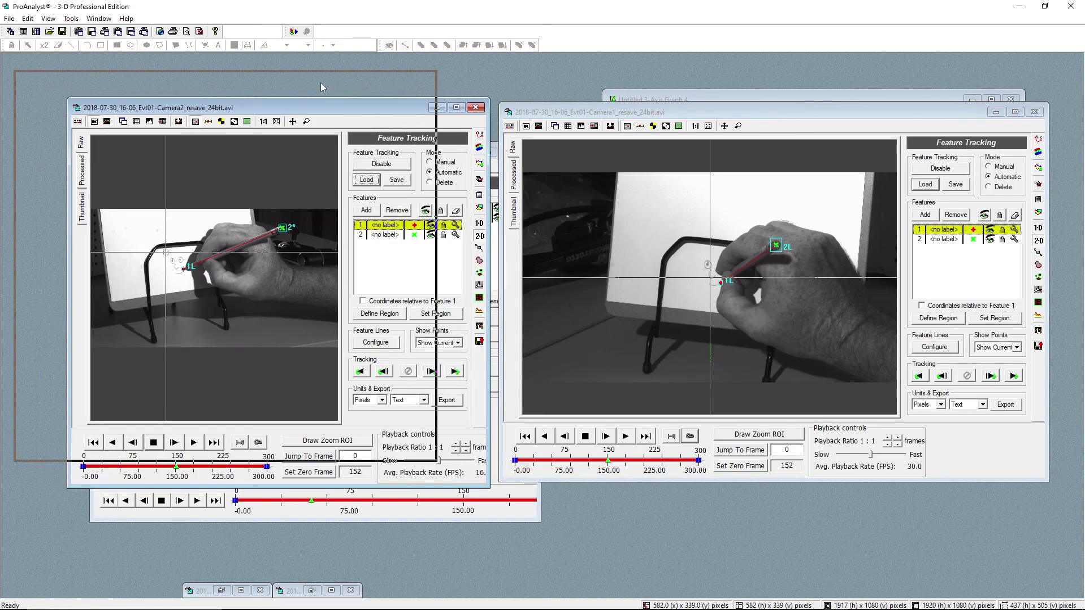
drag(706, 112, 551, 209)
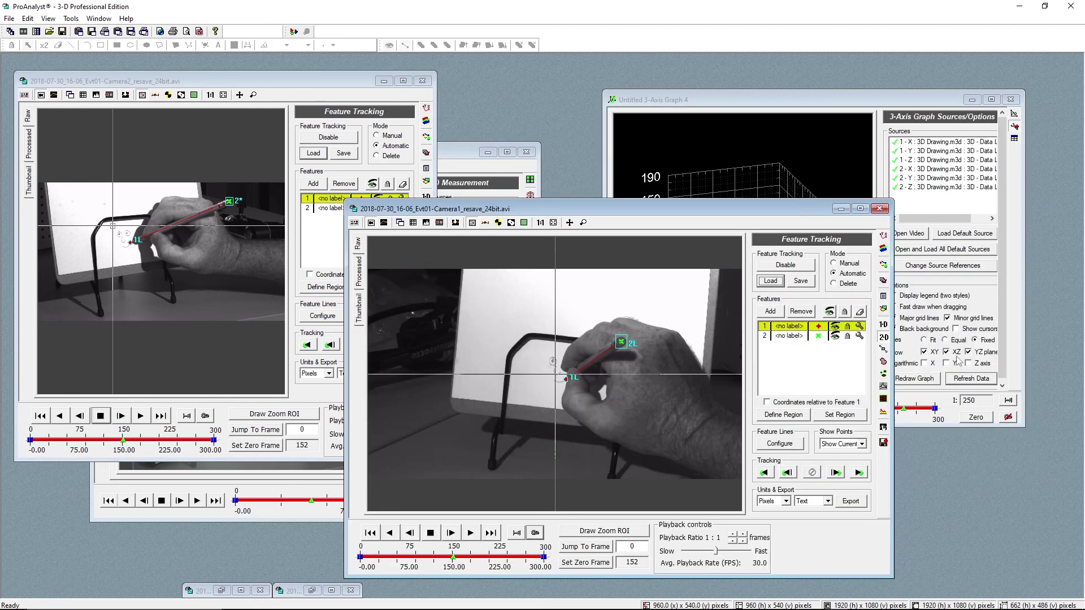
drag(891, 360, 738, 357)
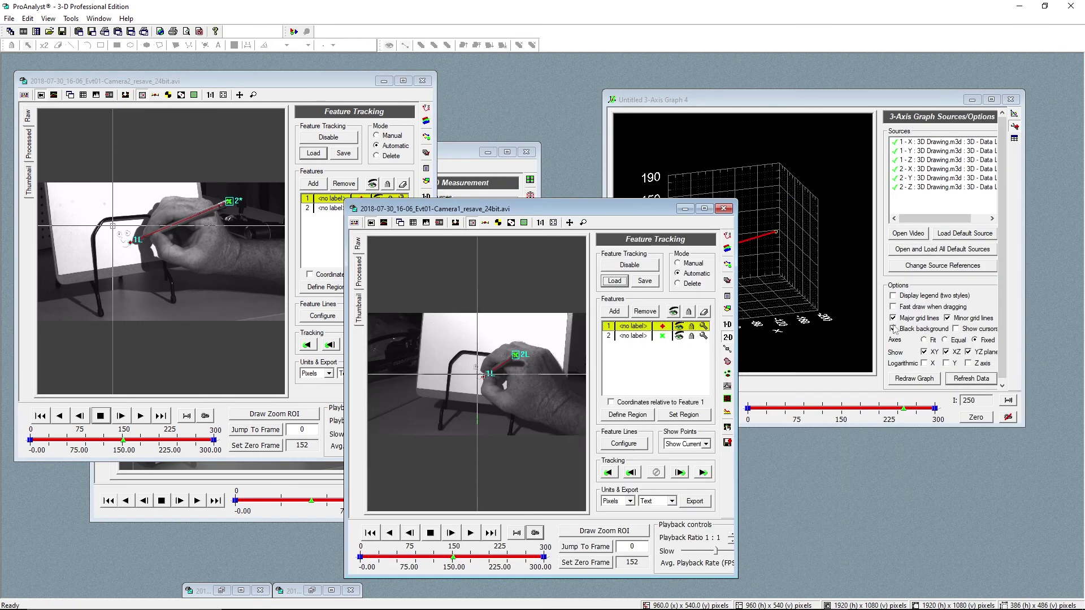
Link the 3-axis graph to the video frames and play the video in step.
click(992, 417)
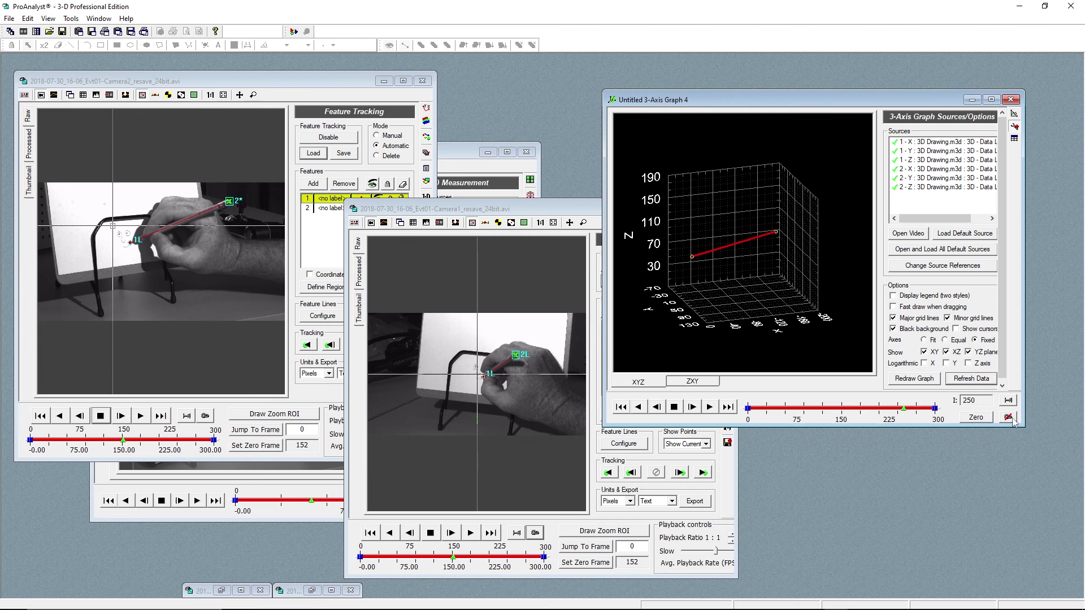
click(1007, 418)
drag(838, 100, 890, 64)
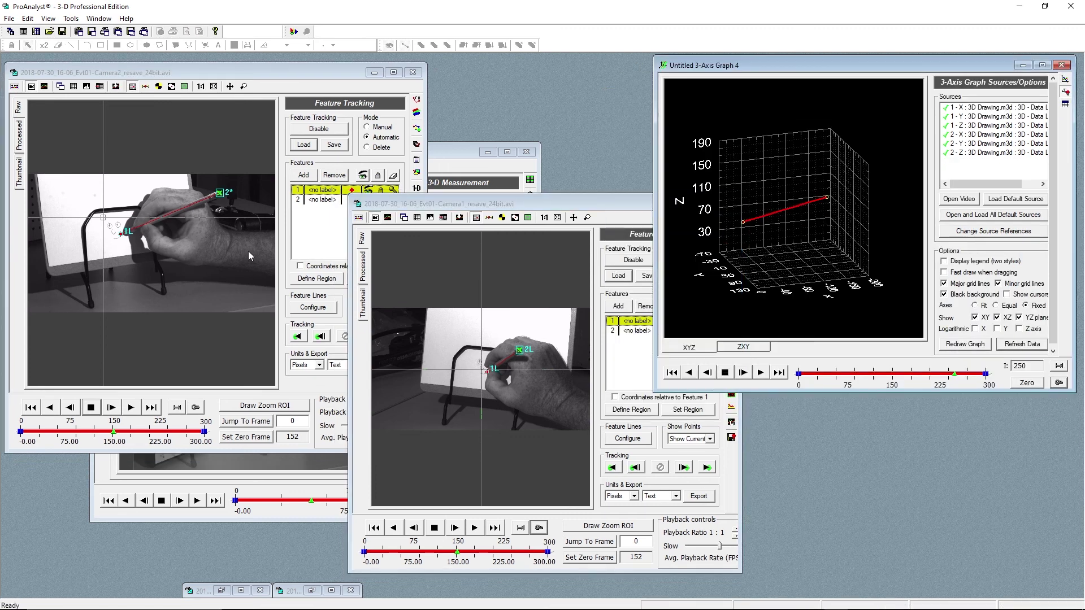
click(130, 407)
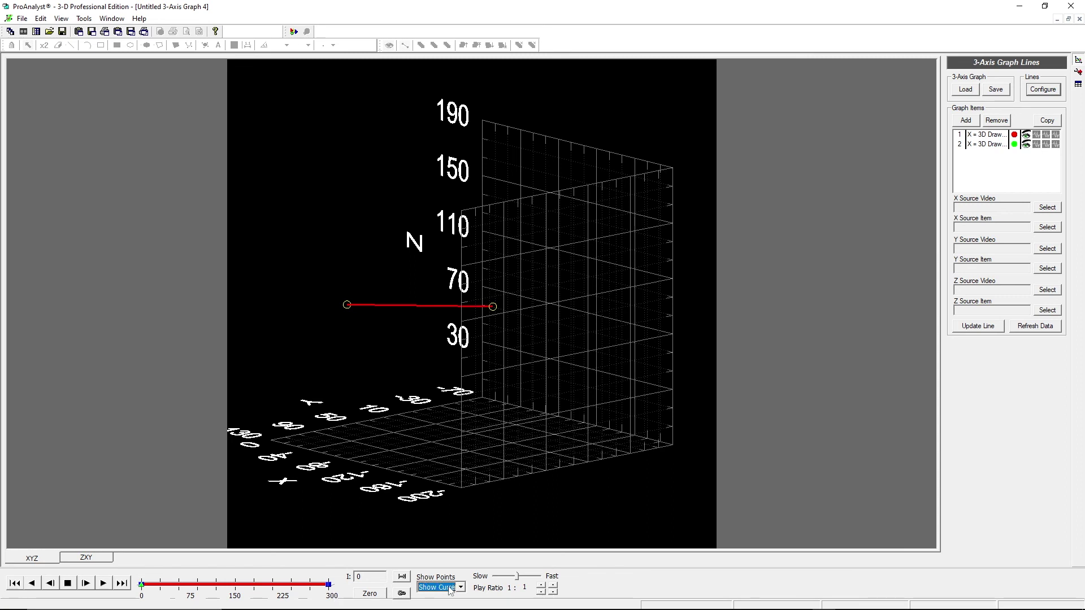
Set Show Points to Show Past and drag the timeline forward to draw the pencil-end trails.
click(451, 589)
click(434, 577)
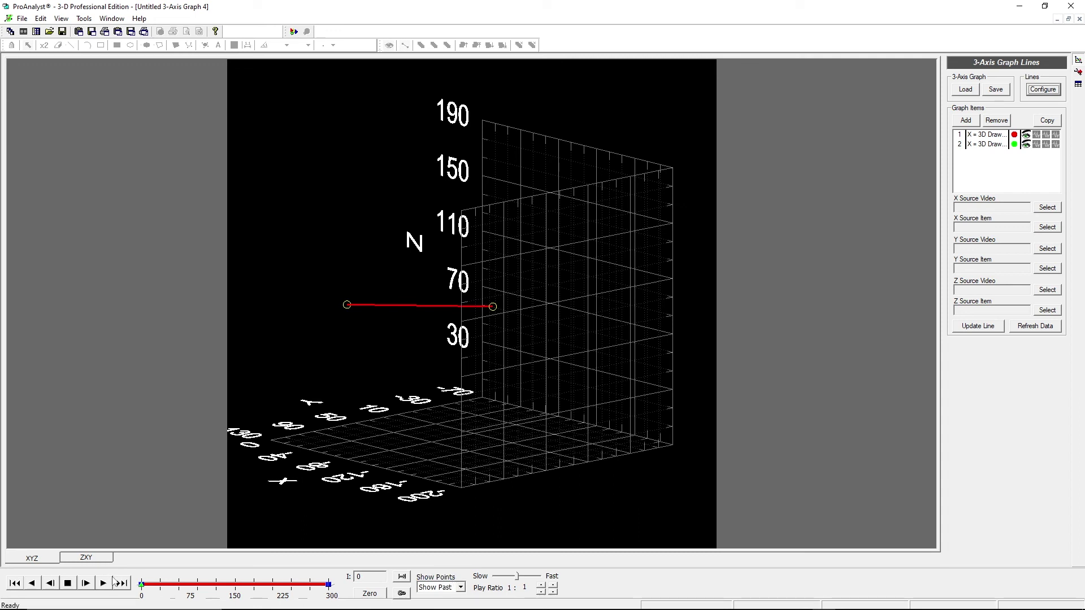
drag(143, 584, 316, 585)
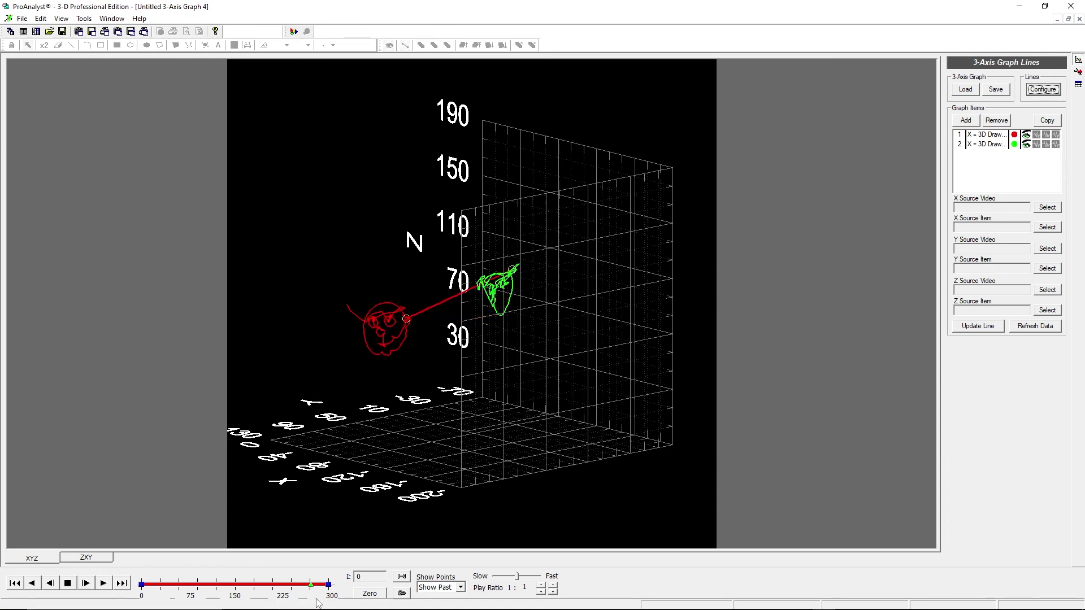